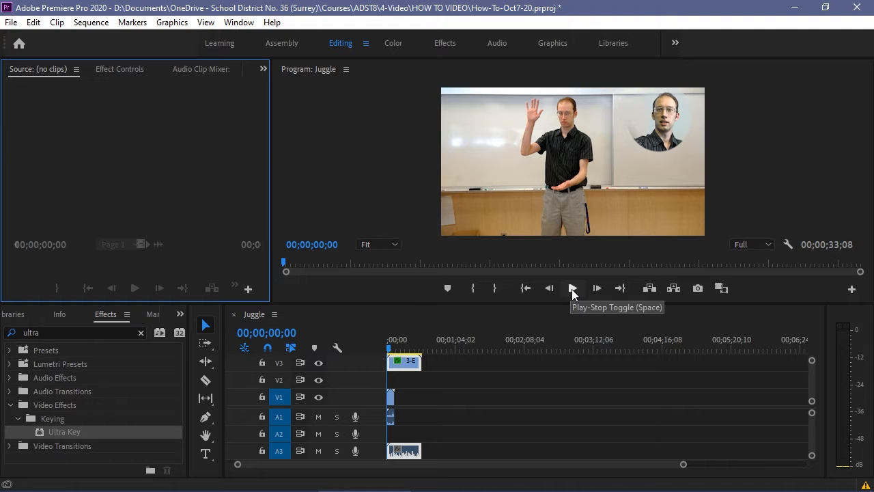
Step: Preview the opening of the Juggle sequence and position the playhead at 00;00;03;06, before the first ball is thrown
left_click(572, 289)
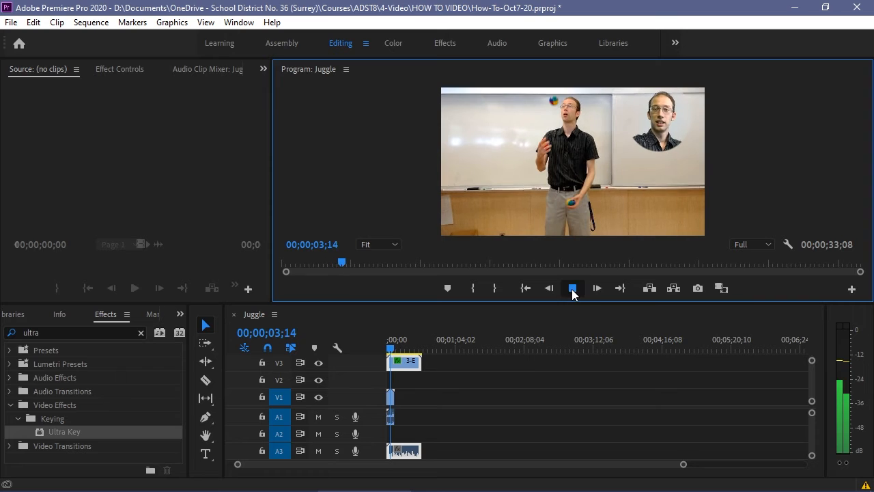
left_click(572, 289)
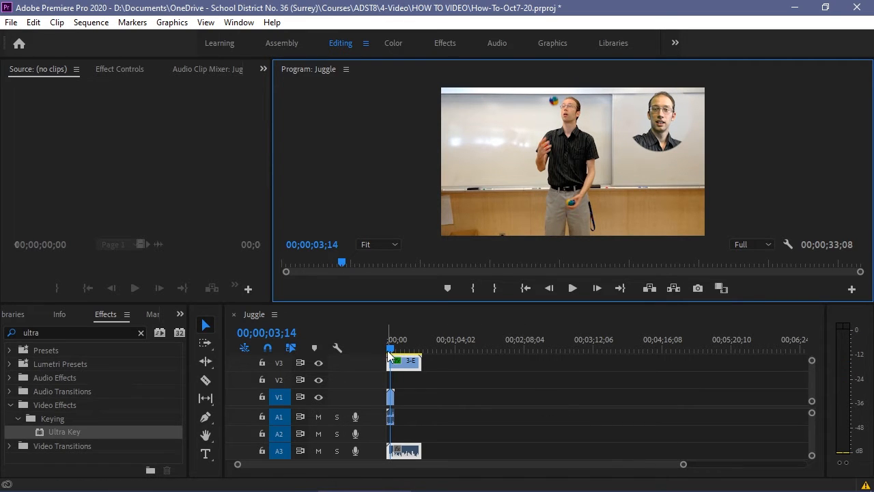
left_click_drag(683, 469, 495, 472)
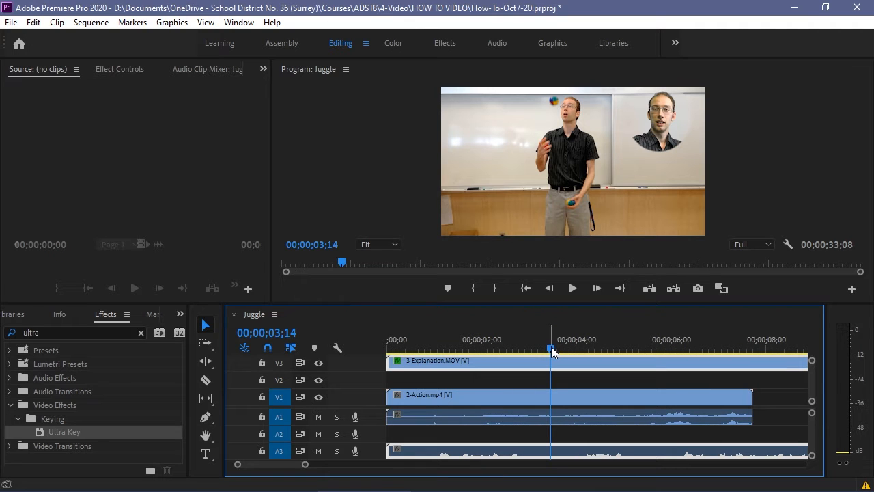
left_click_drag(551, 347, 531, 350)
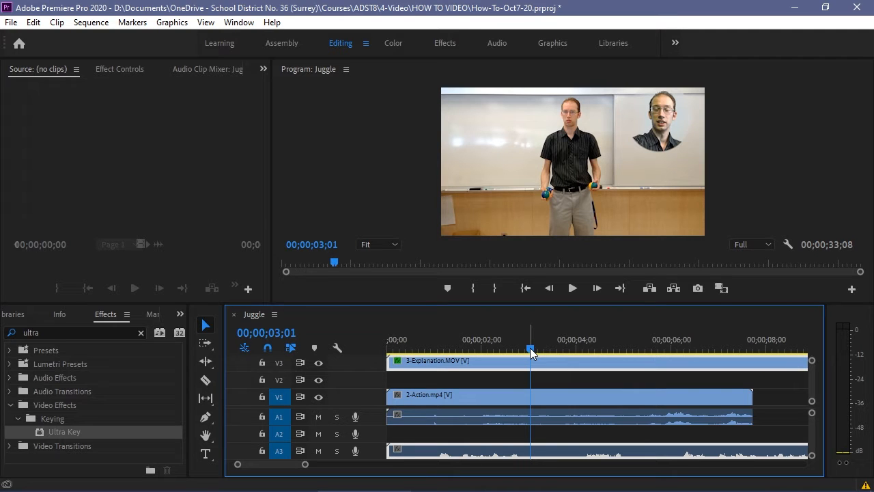
left_click_drag(530, 348, 537, 351)
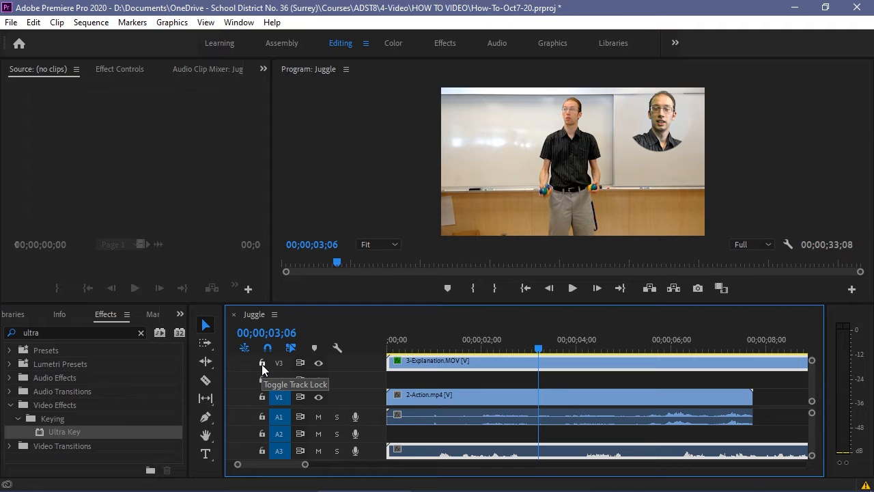
Step: Hide the video output of track V3, which holds 3-Explanation.MOV
left_click(319, 363)
left_click(319, 362)
left_click(319, 363)
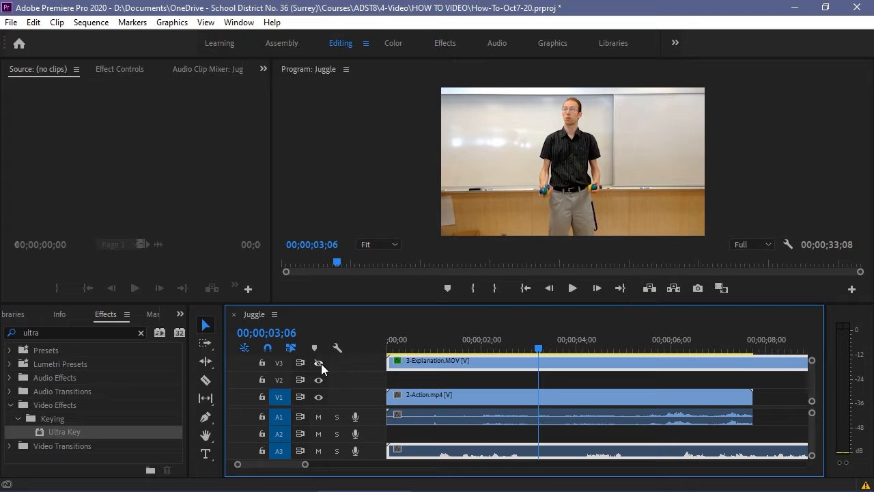
left_click(319, 363)
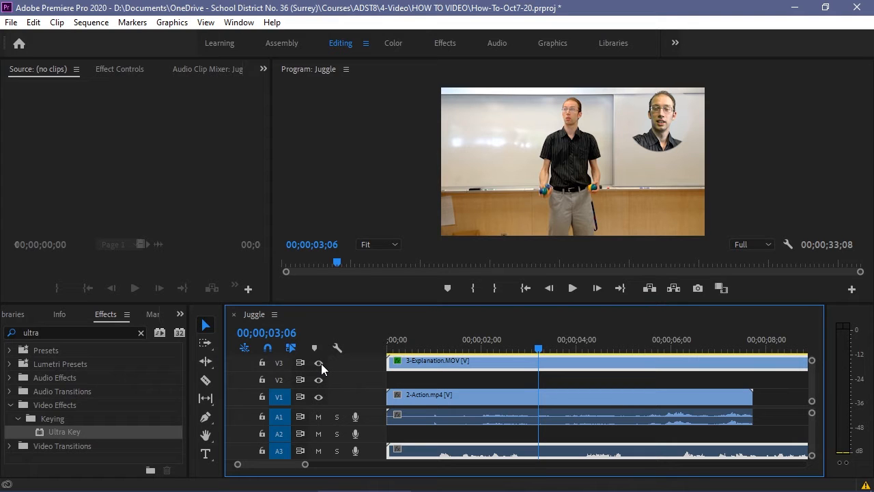
left_click(319, 363)
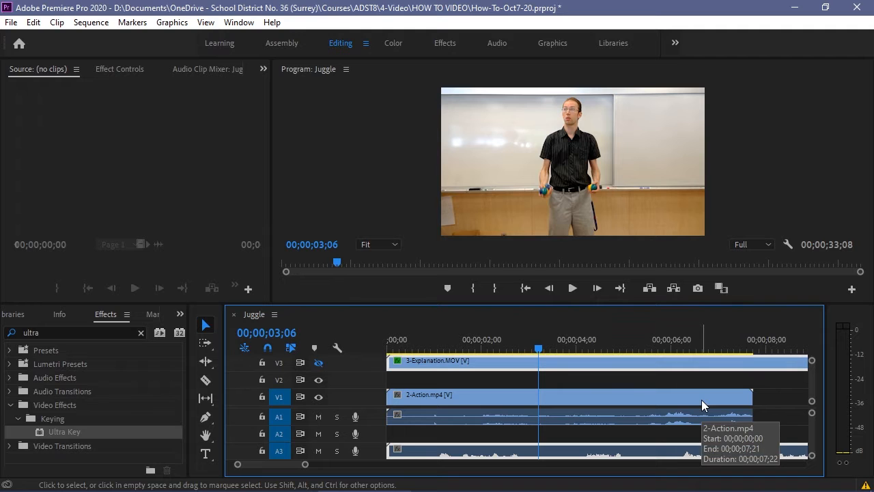
Step: Split the 2-Action.mp4 clip at the playhead with the Razor tool, and return to the Selection tool
left_click(204, 380)
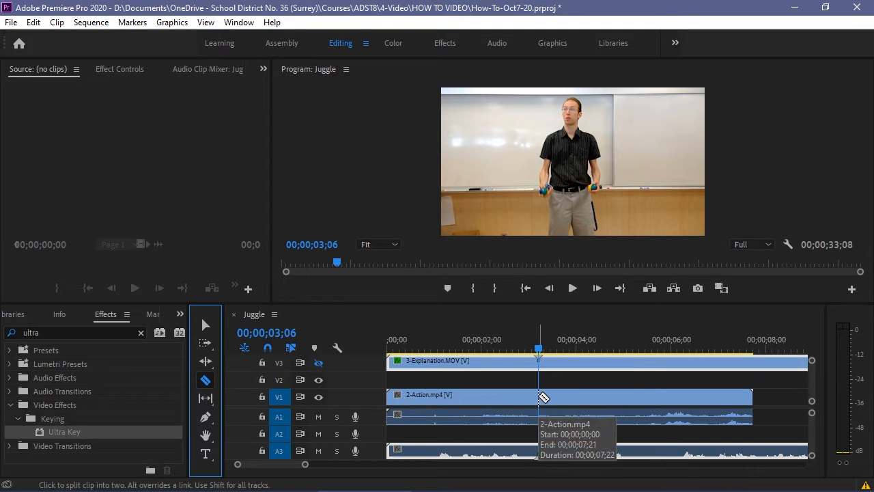
left_click(540, 396)
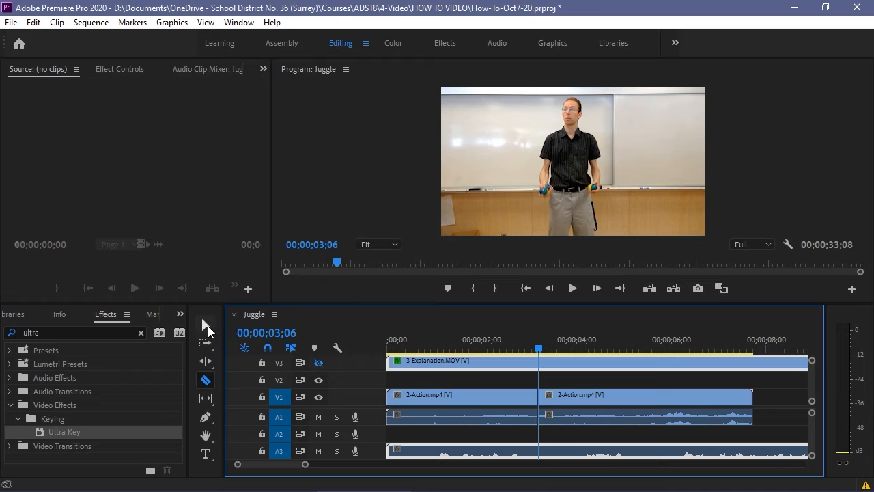
left_click(207, 328)
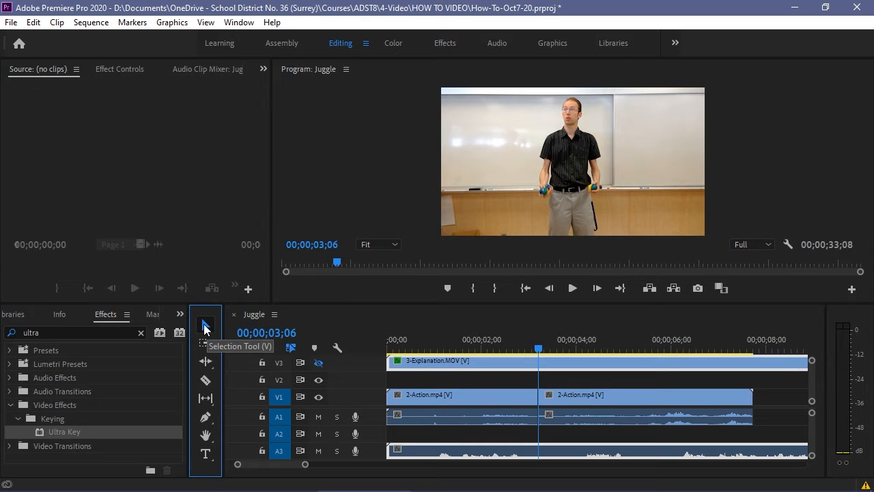
Step: Set up a frame export of the current frame named "First Position for Juggling" in PNG format, with Import into project enabled
left_click(699, 288)
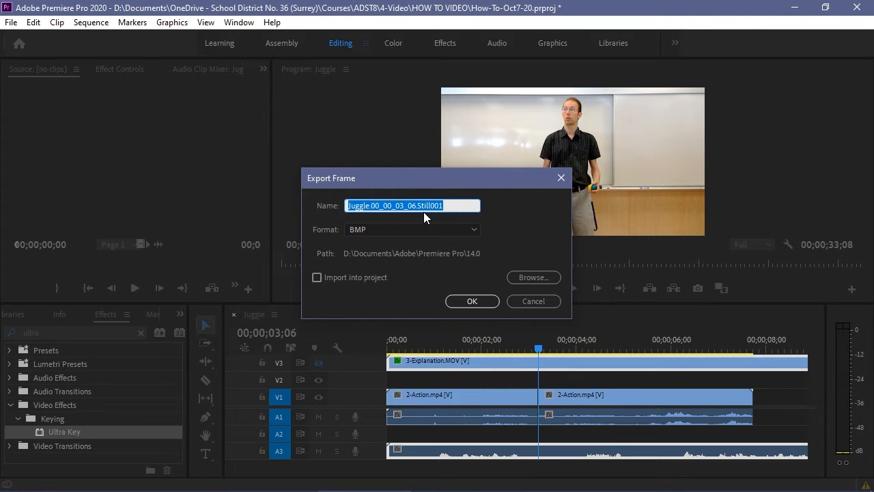
type("First")
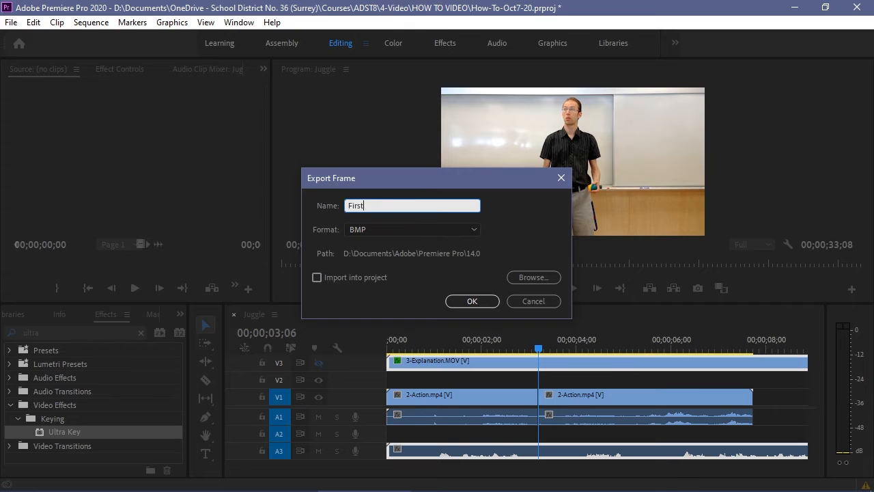
type(" Position for Juggling")
left_click(472, 230)
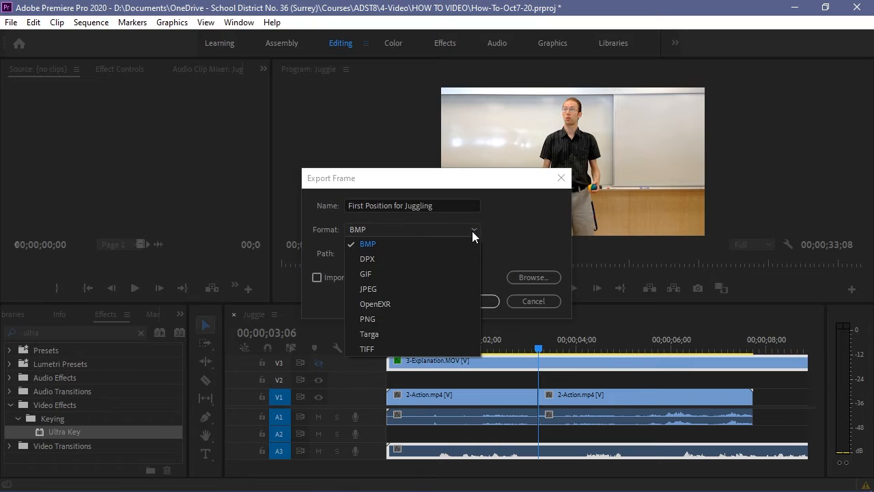
left_click(369, 320)
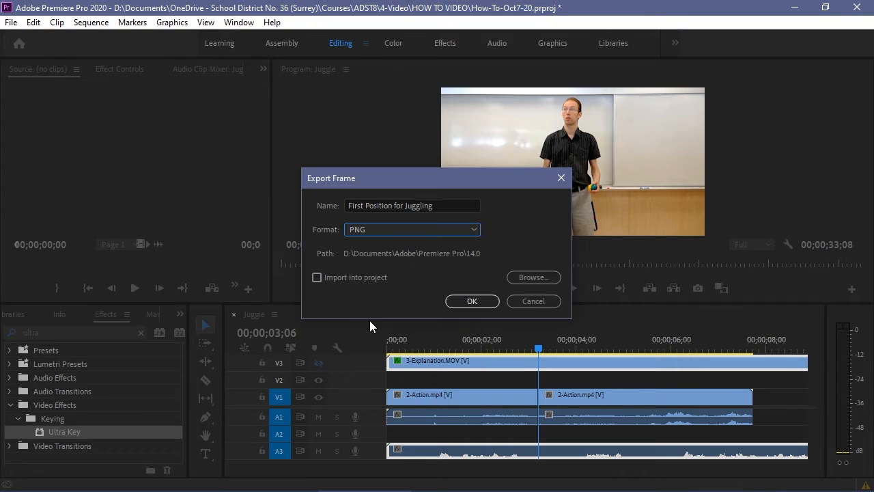
left_click(316, 277)
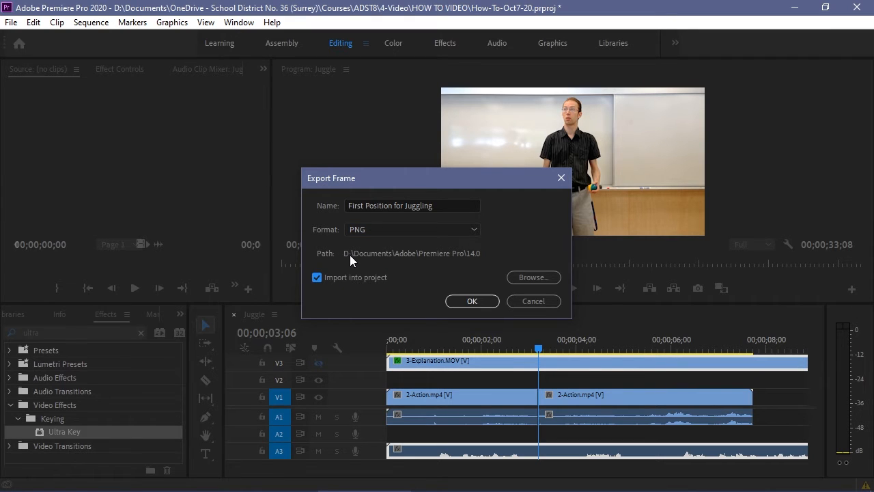
Step: Choose the Courses\ADST8\4-Video\Juggling Demo Files folder as the export location and export the frame
left_click(547, 277)
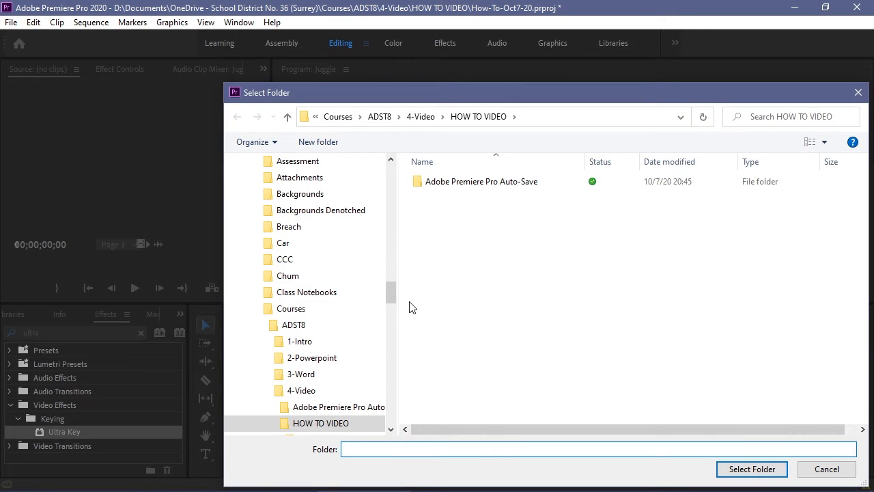
left_click_drag(392, 294, 396, 280)
left_click(350, 340)
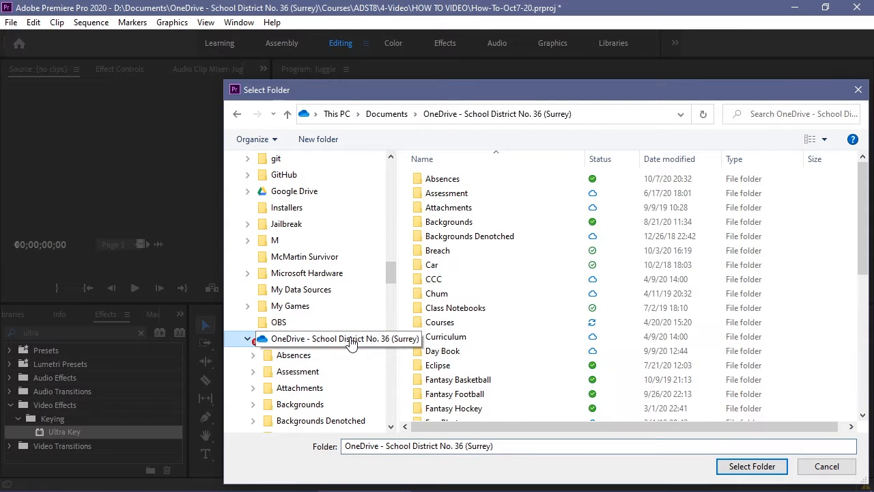
left_click_drag(864, 243, 863, 332)
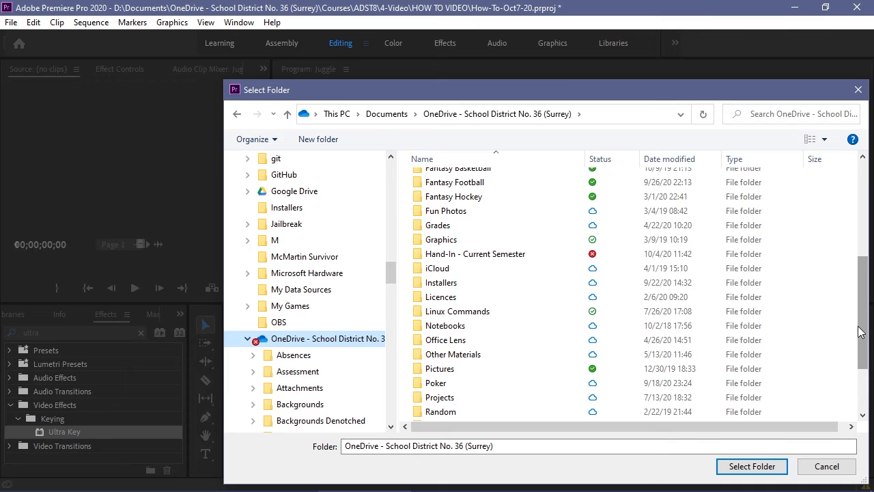
scroll(512, 275, "up", 3)
double_click(447, 230)
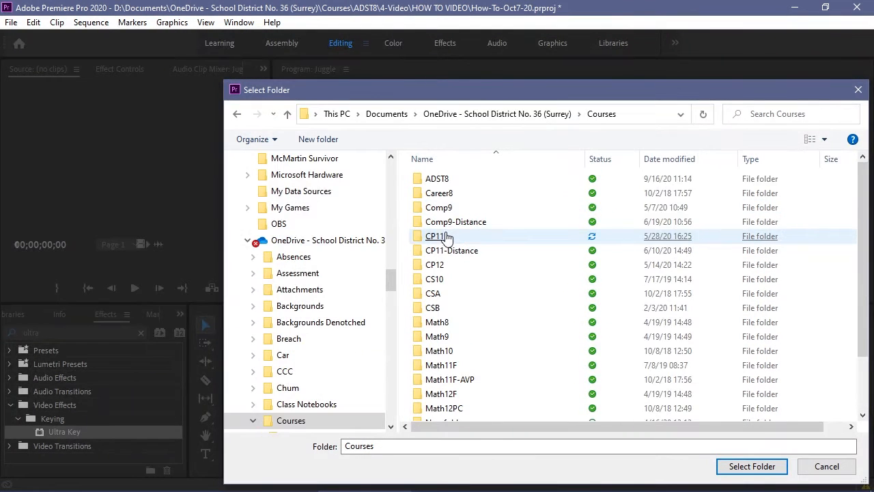
double_click(441, 180)
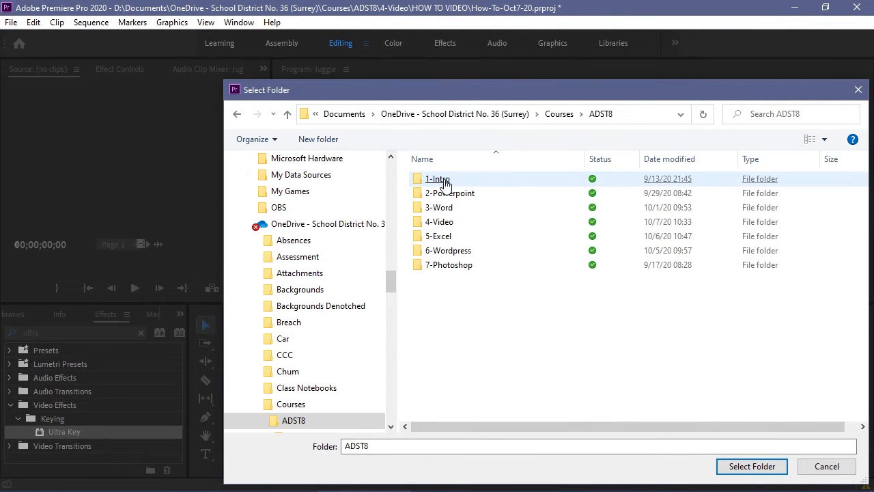
double_click(443, 222)
left_click(445, 225)
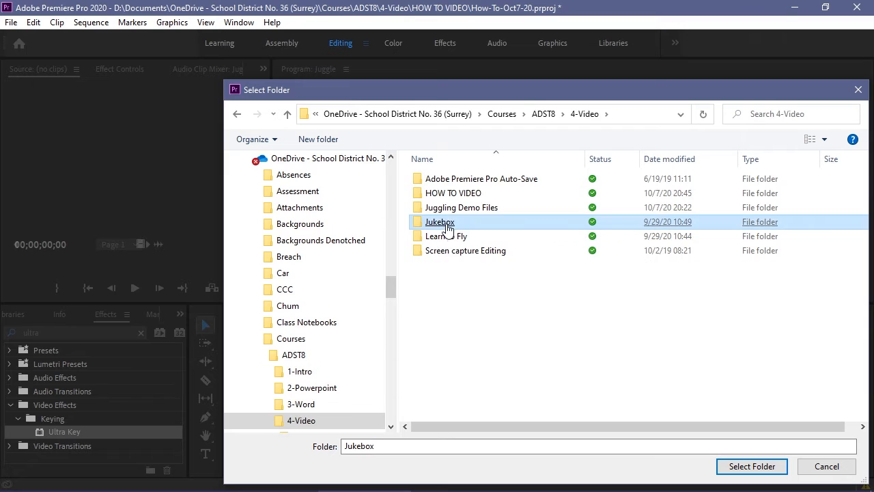
left_click(447, 211)
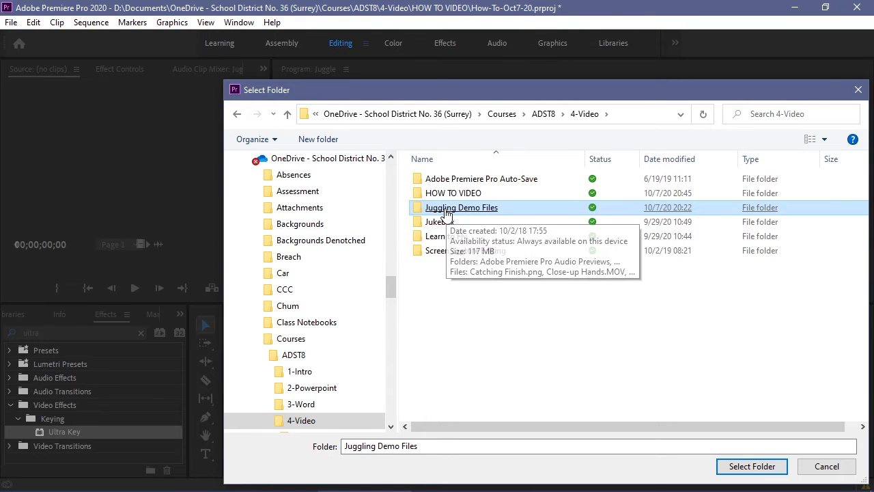
double_click(448, 210)
left_click(726, 466)
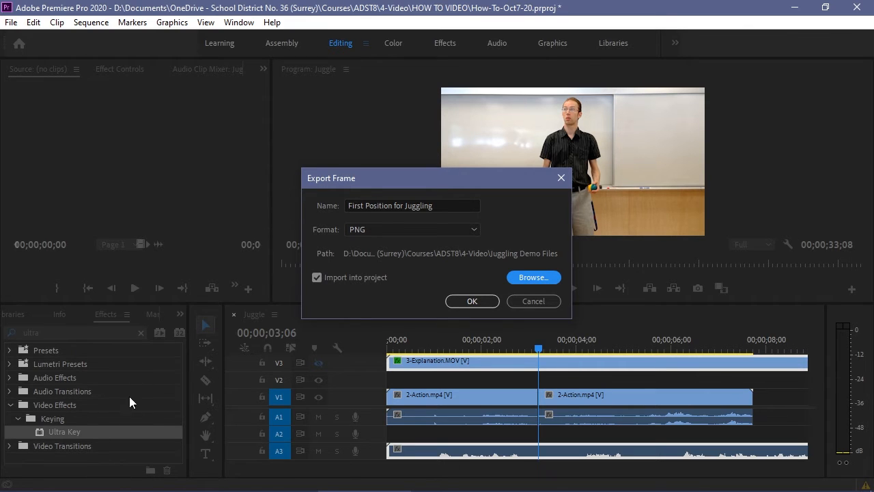
left_click(478, 301)
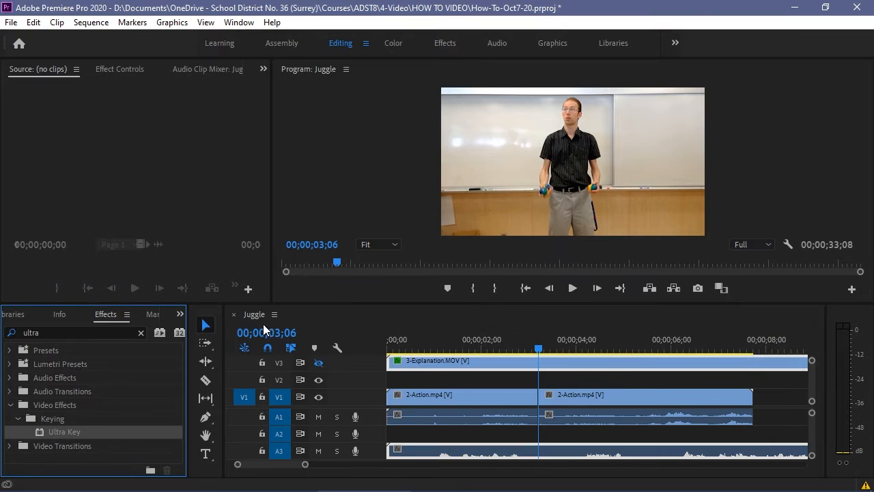
Step: Show the How-To-Oct7-20 project's media as thumbnails in an enlarged panel and locate the exported First Position for Juggling still
left_click_drag(188, 323, 254, 322)
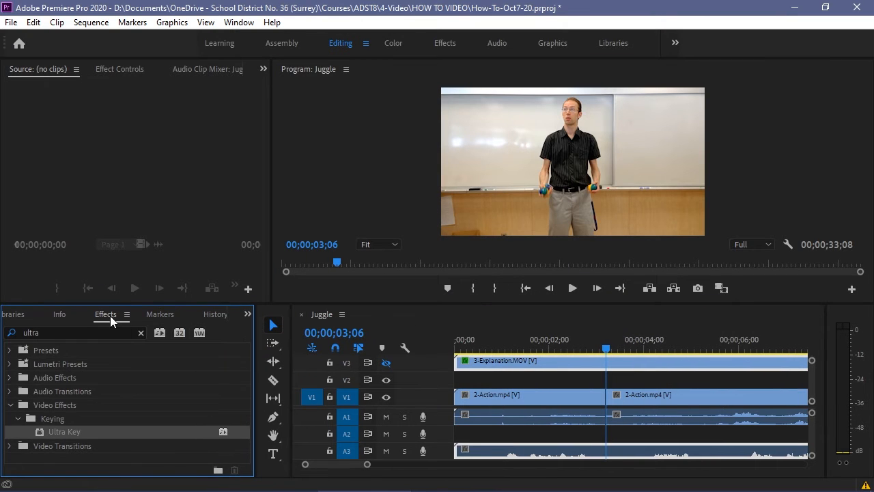
left_click(247, 315)
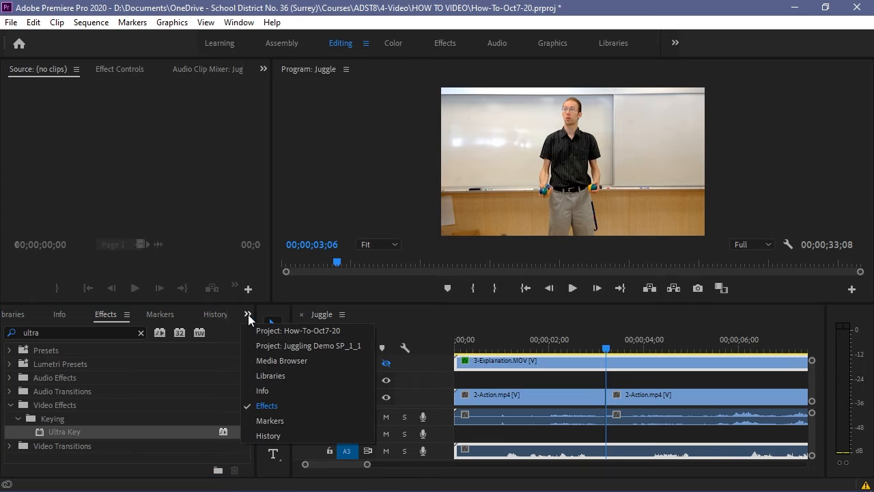
left_click(294, 331)
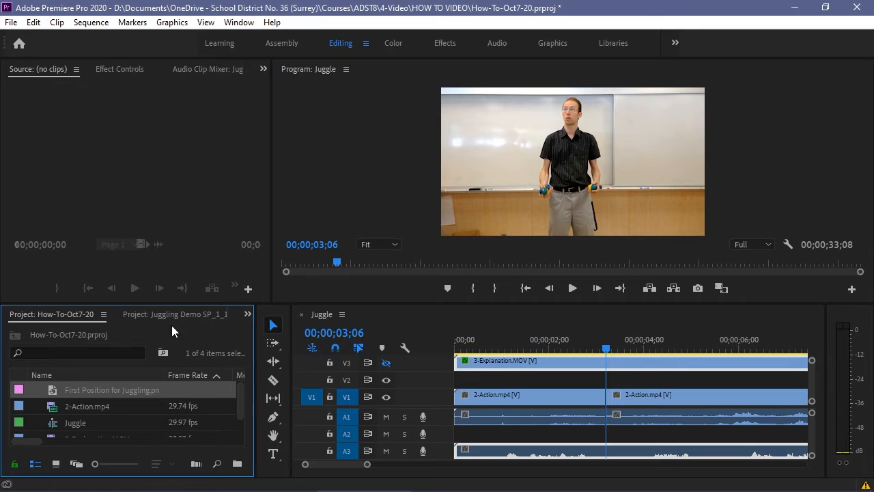
left_click_drag(144, 302, 140, 227)
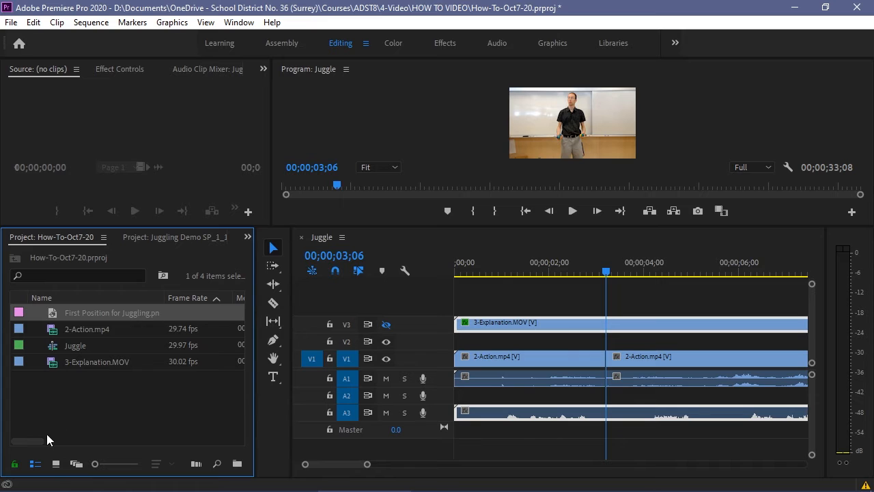
left_click(56, 464)
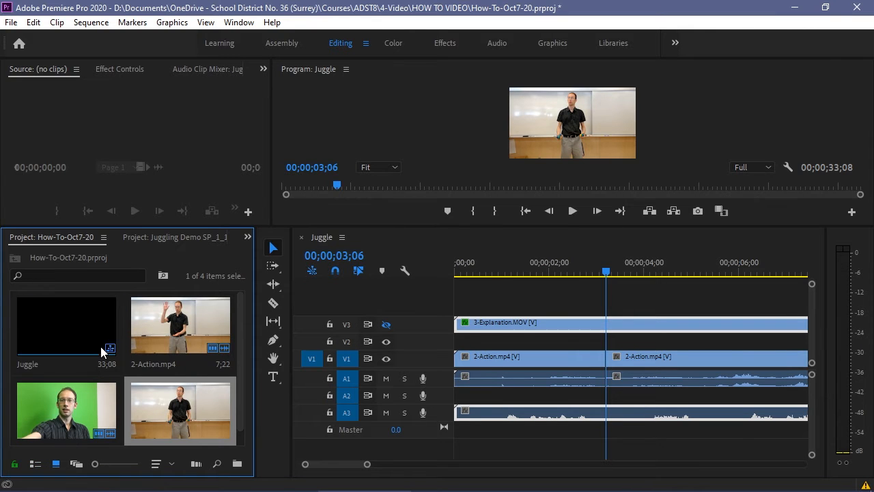
left_click_drag(240, 365, 212, 411)
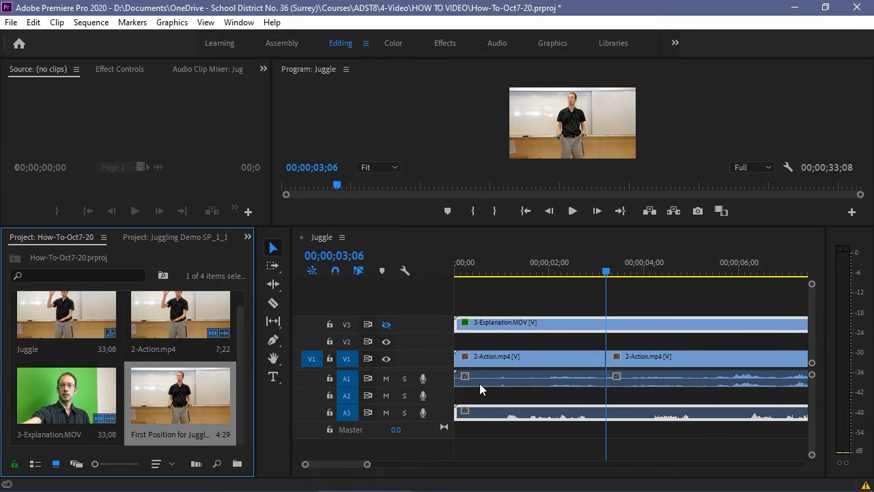
Step: Place the First Position for Juggling.png still on V1 between the two halves of 2-Action.mp4, leaving no gaps
left_click(687, 363)
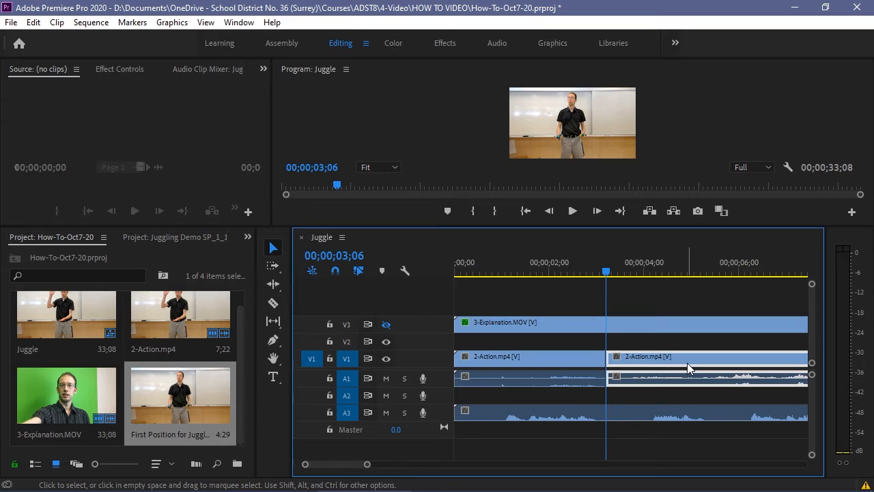
left_click_drag(368, 465, 391, 467)
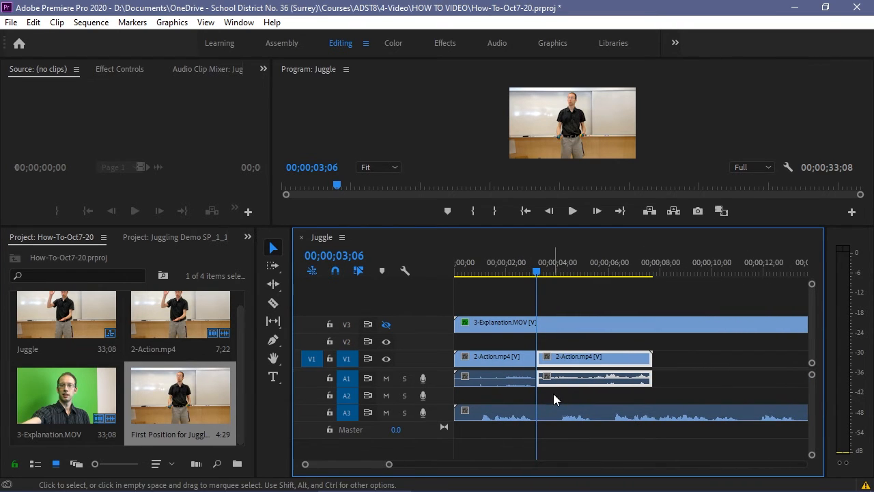
left_click_drag(584, 363, 773, 359)
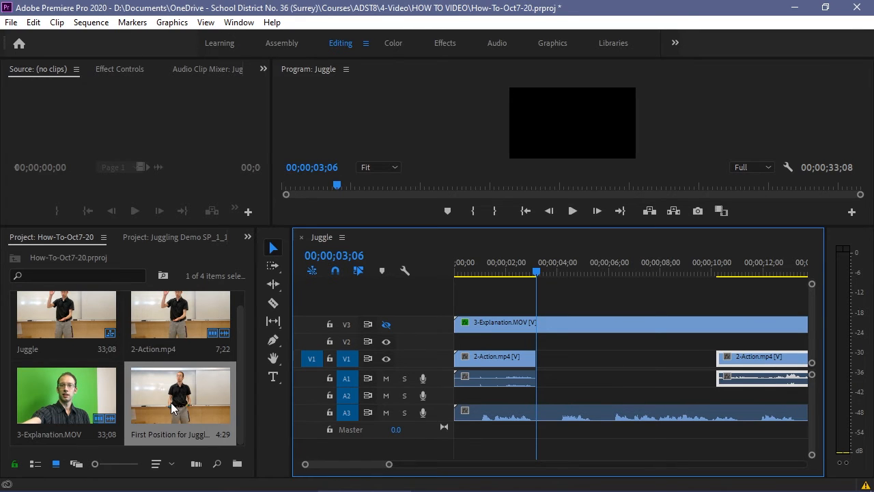
left_click_drag(172, 408, 545, 367)
left_click_drag(733, 368, 681, 368)
Step: Enlarge the Program monitor and play the sequence from its start to check the freeze frame between the two action clips
left_click_drag(537, 269, 497, 271)
left_click_drag(463, 228, 454, 349)
left_click_drag(496, 393, 455, 393)
left_click(573, 328)
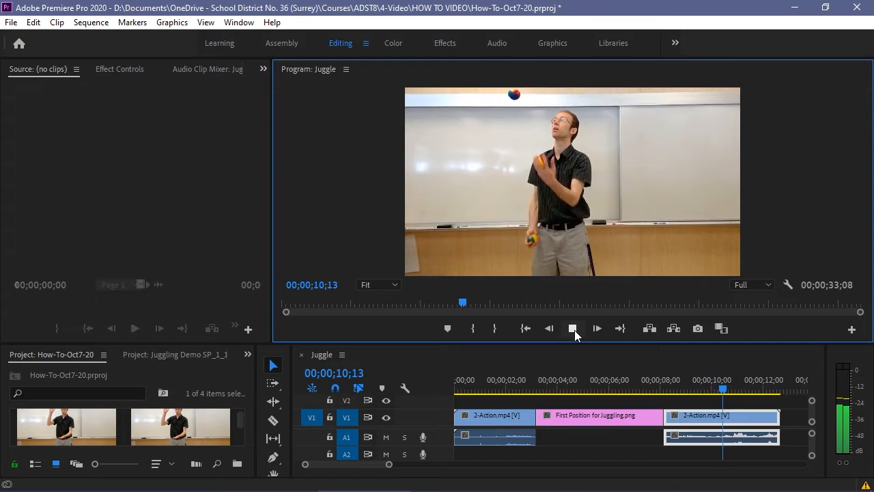
Step: Stop playback, enlarge the timeline area and turn the V3 explanation track's visibility back on
left_click(573, 329)
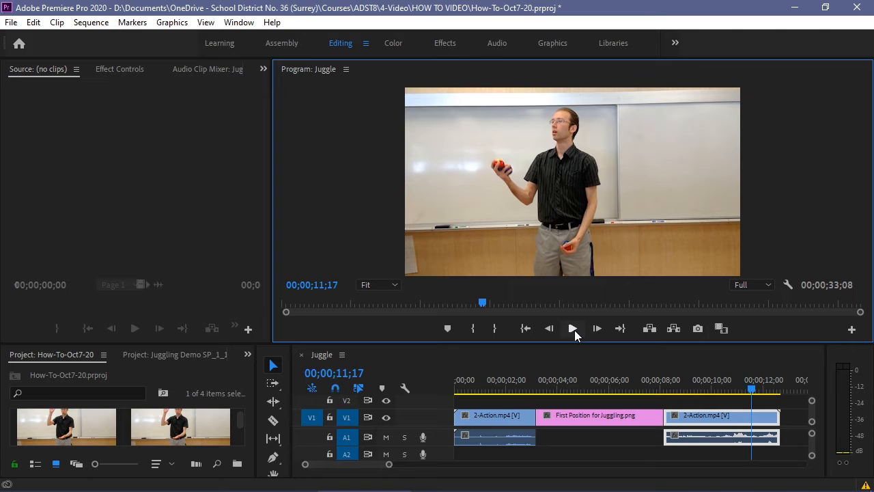
left_click_drag(577, 343, 578, 249)
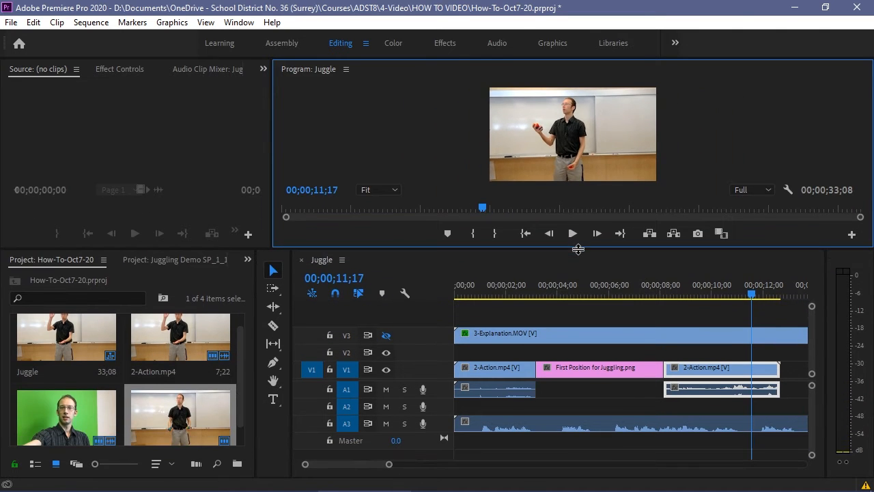
left_click(385, 336)
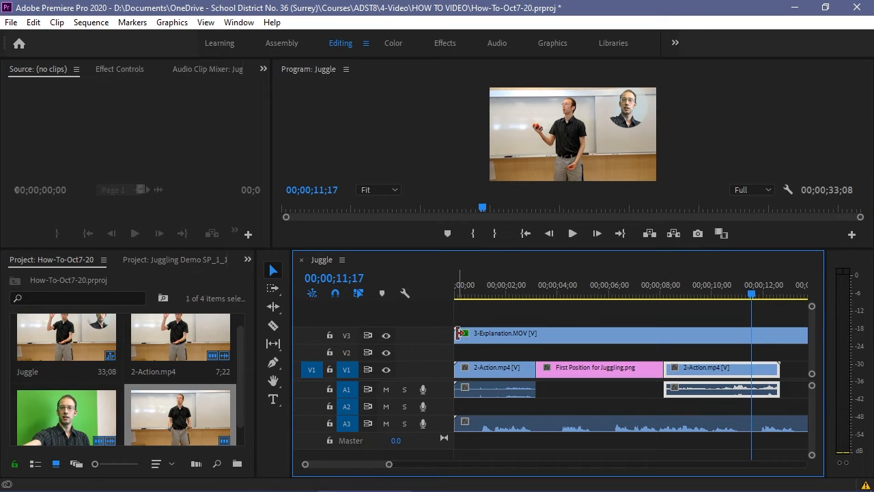
Step: Play from near the sequence start into the freeze frame to check its timing against the explanation, stopping at 00;00;07;11
left_click_drag(752, 295, 530, 307)
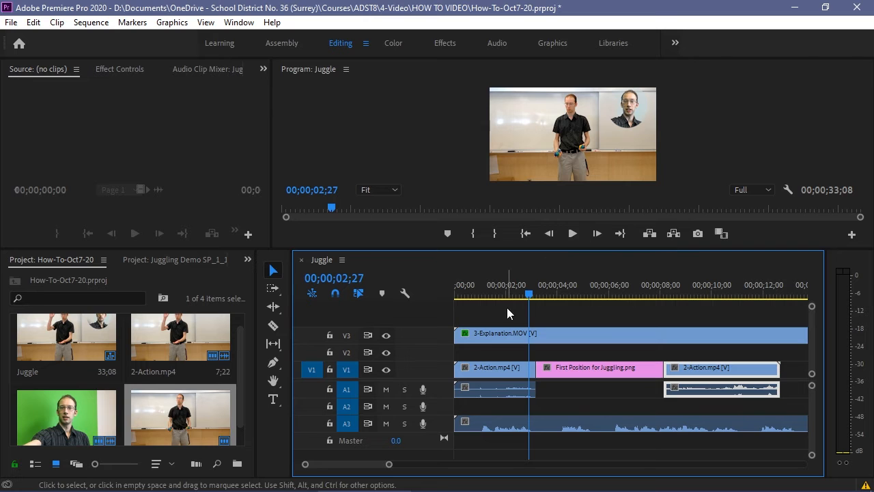
left_click_drag(530, 294, 489, 293)
left_click(574, 234)
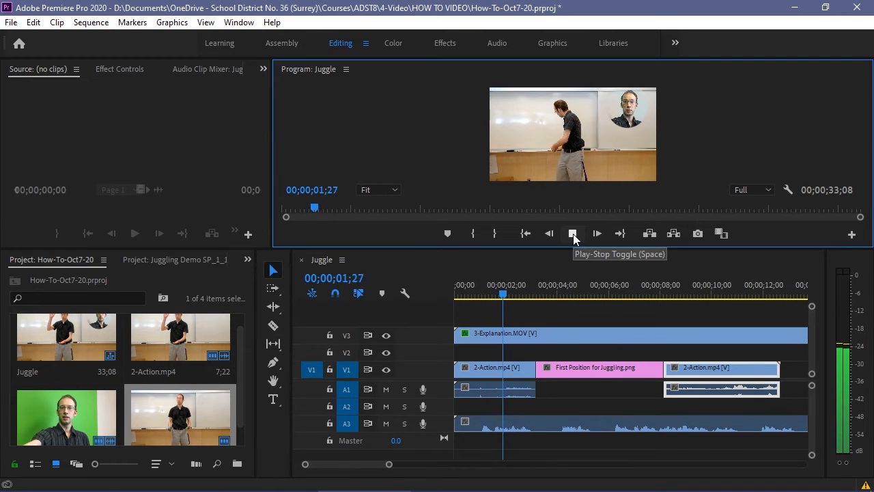
key("XF86AudioLowerVolume")
key("XF86AudioRaiseVolume")
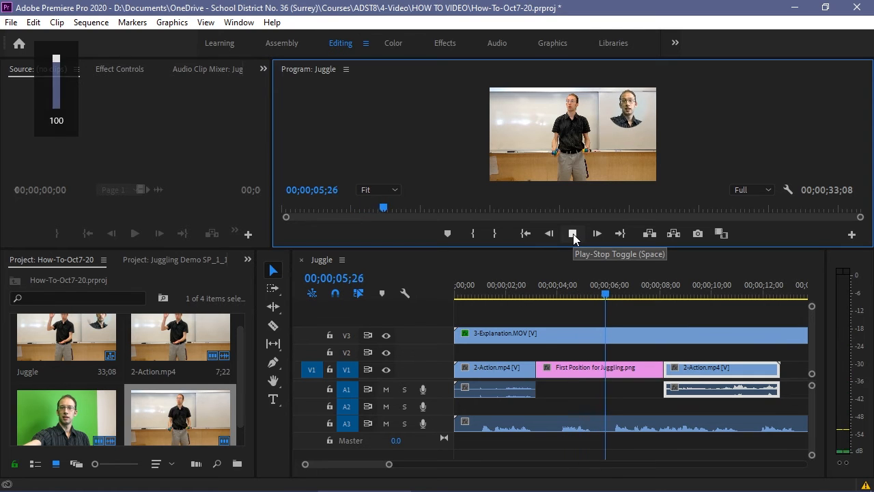
left_click(573, 234)
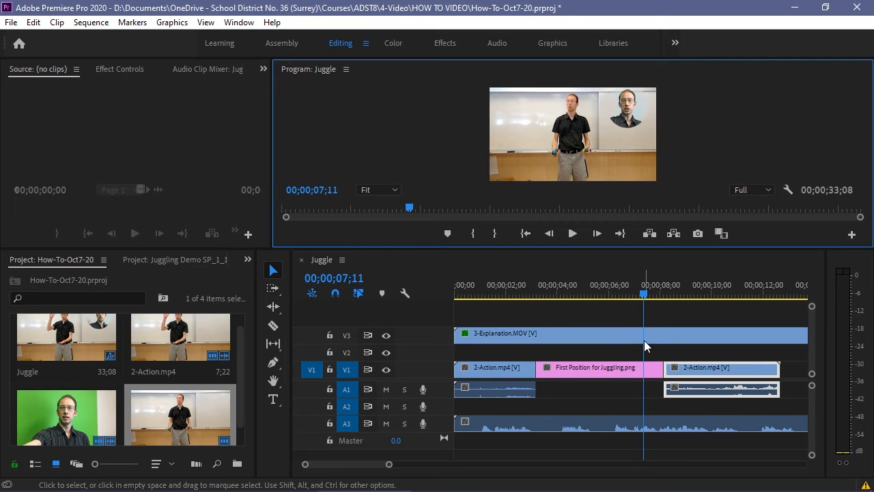
Step: Move both 2-Action.mp4 clips and the still together so the still starts at the playhead, 00;00;07;11
left_click(792, 375)
left_click_drag(792, 375, 490, 403)
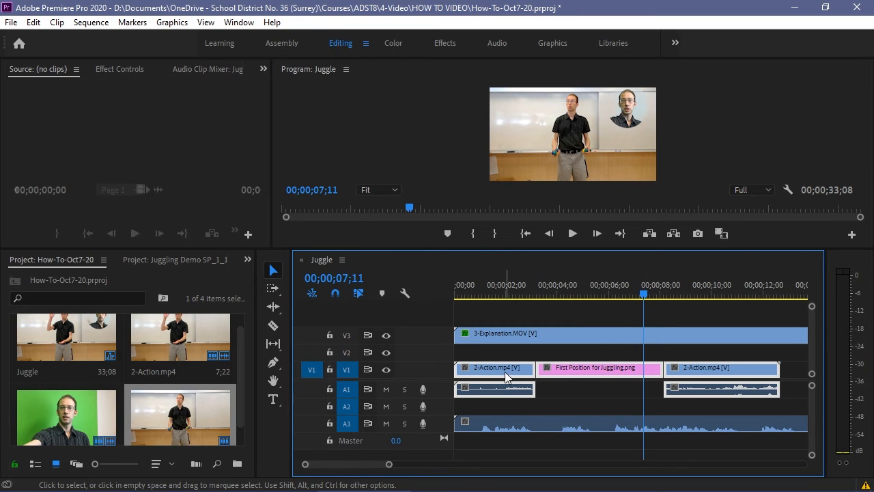
left_click(506, 411)
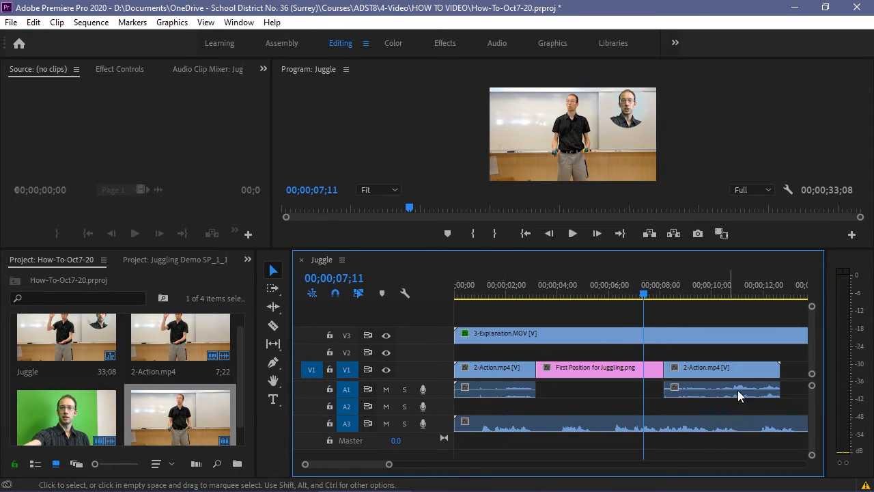
left_click_drag(792, 367, 502, 403)
left_click_drag(501, 371, 600, 373)
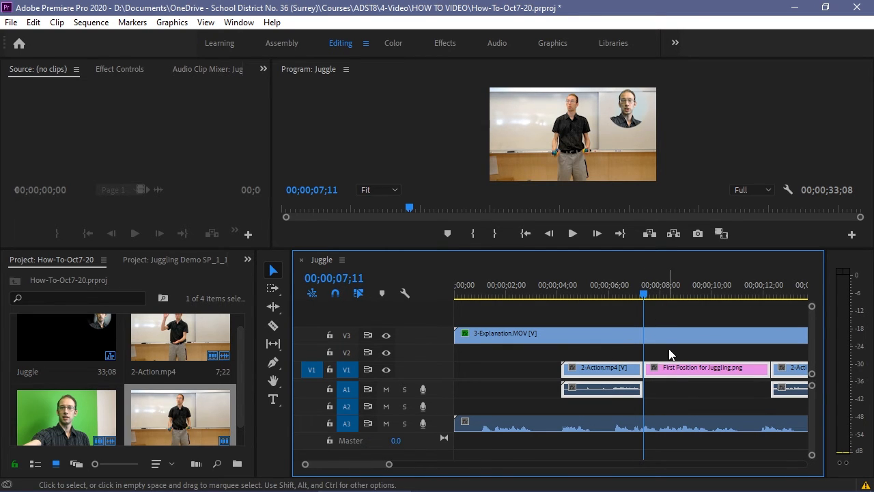
Step: Move the second 2-Action.mp4 clip about four seconds later and extend the First Position for Juggling.png still to meet it
left_click_drag(390, 465, 418, 464)
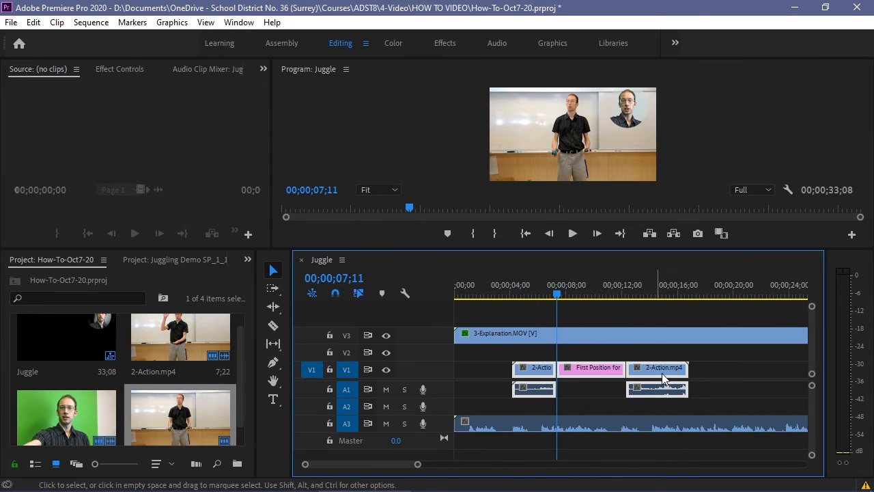
left_click(717, 369)
left_click(664, 372)
left_click_drag(663, 372, 722, 372)
left_click_drag(626, 369, 681, 373)
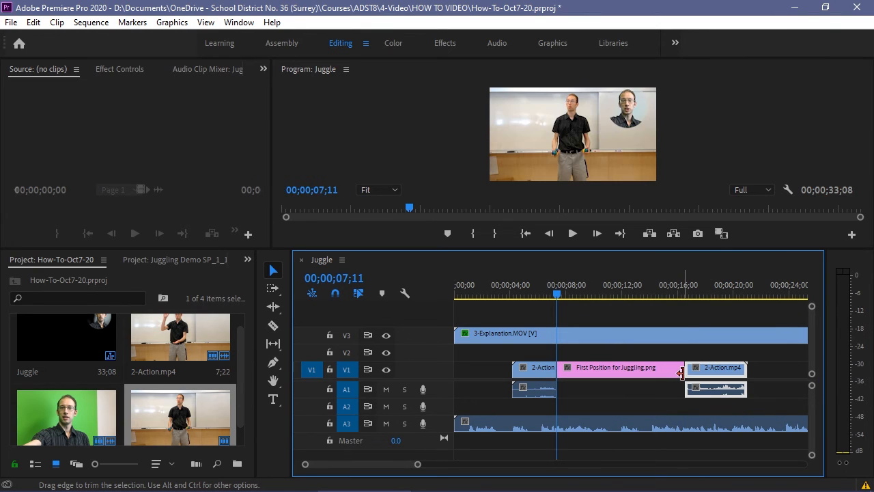
Step: With the playhead at 00;00;07;29 on the still, create a 1280 x 720 legacy title named First Position Highlights
left_click(566, 297)
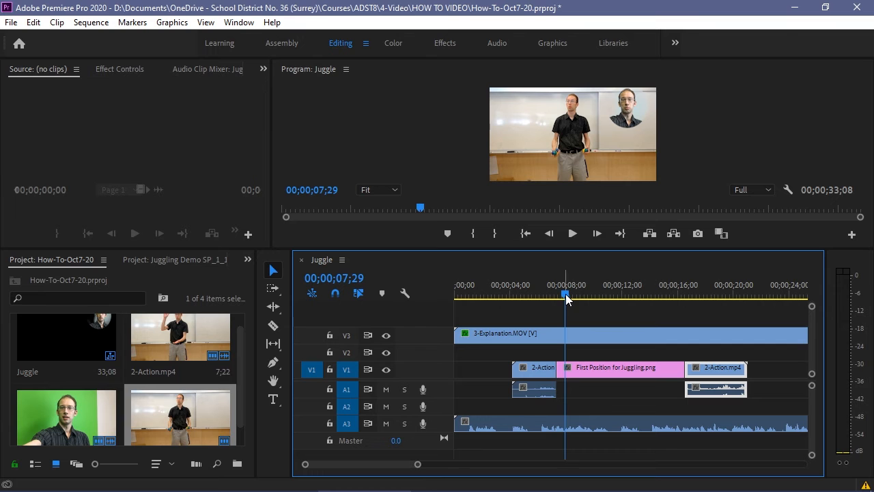
left_click(11, 23)
mouse_move(67, 24)
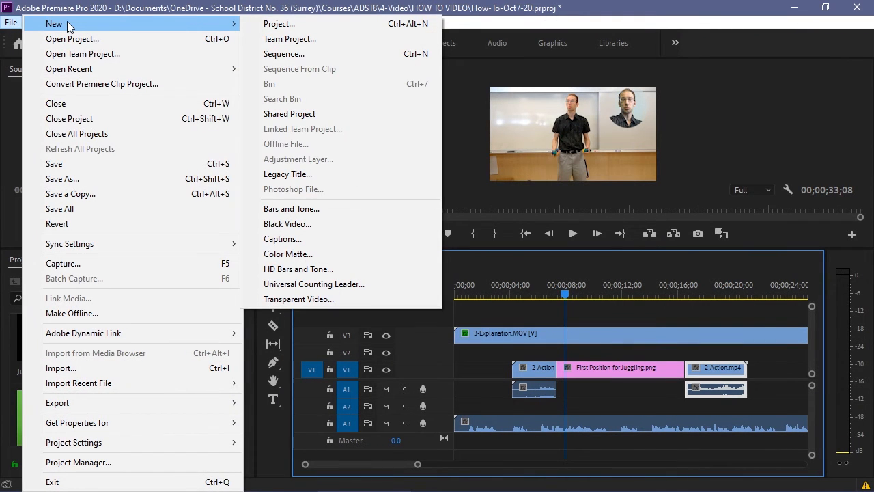
left_click(297, 174)
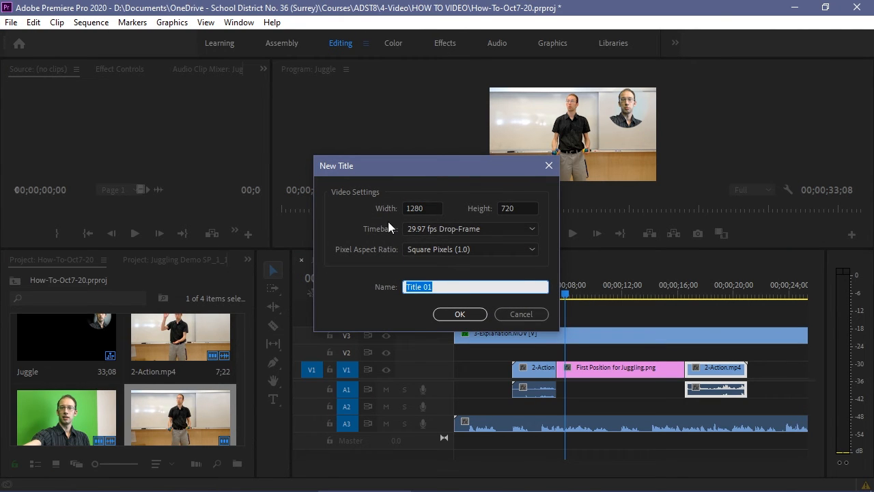
type("First Position Highlights")
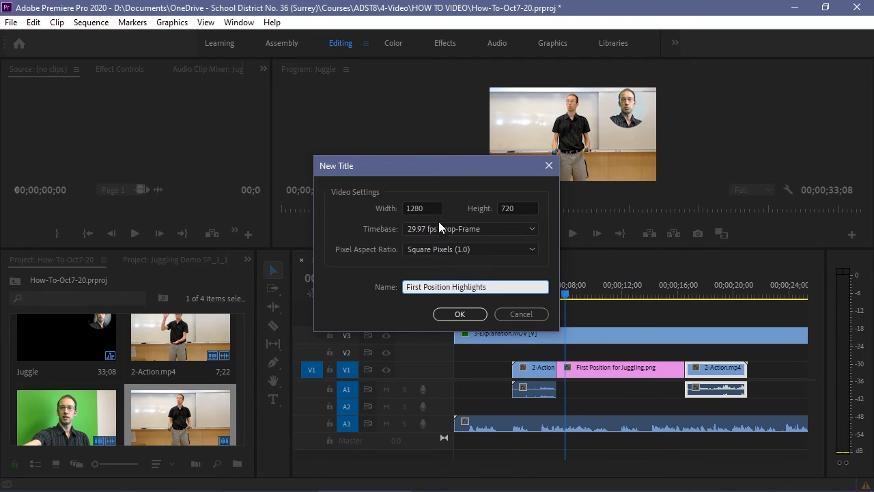
left_click(458, 314)
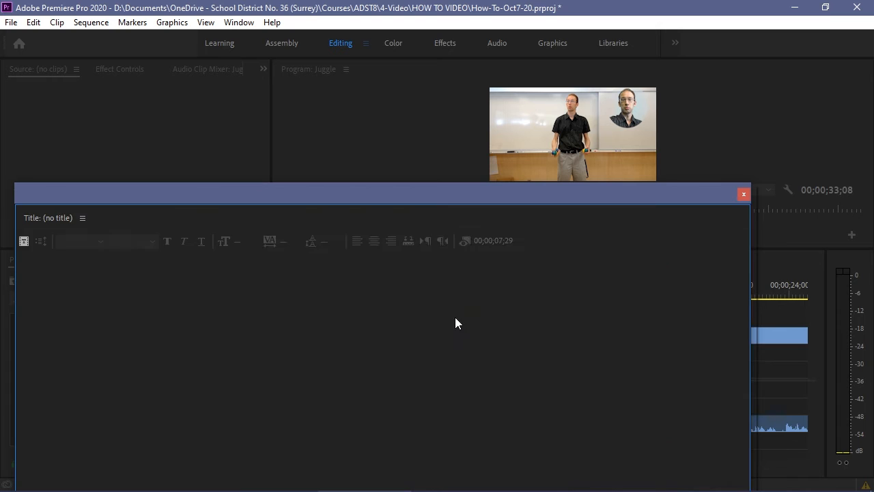
Step: Draw a circle about 204 wide and high around the juggling ball in the hand on the picture's left side
left_click_drag(472, 193, 526, 3)
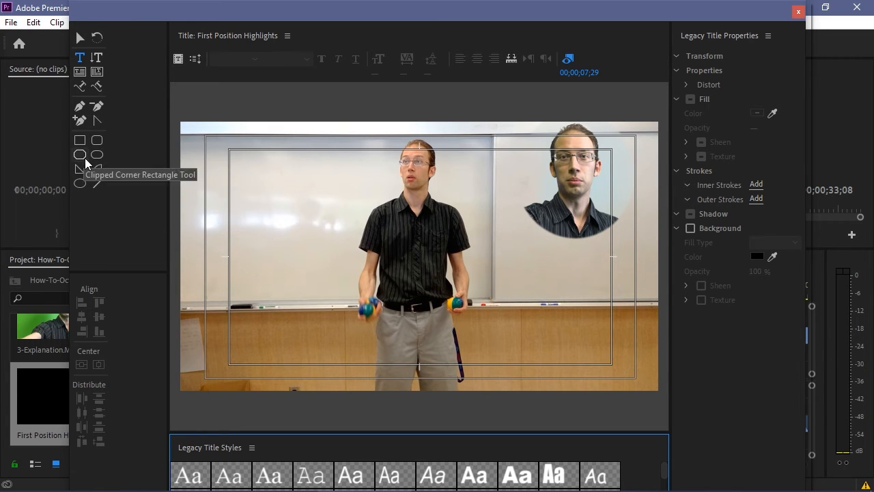
left_click(80, 183)
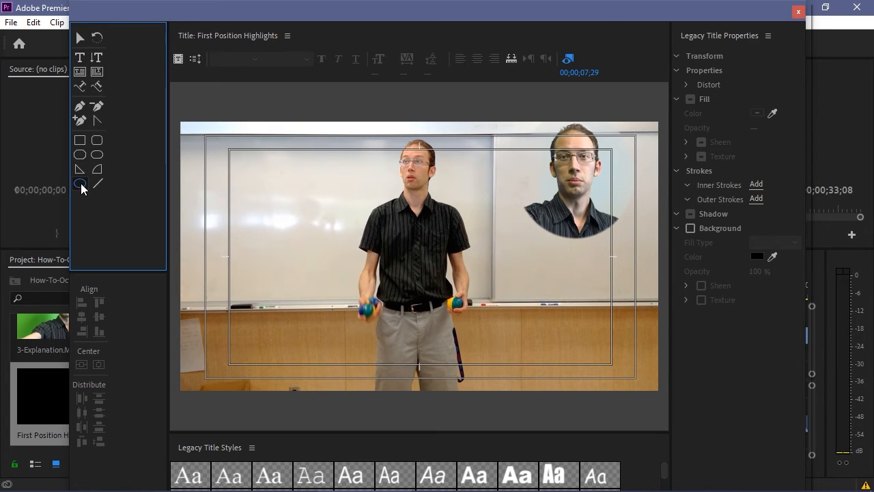
left_click_drag(329, 268, 405, 341)
key("shift")
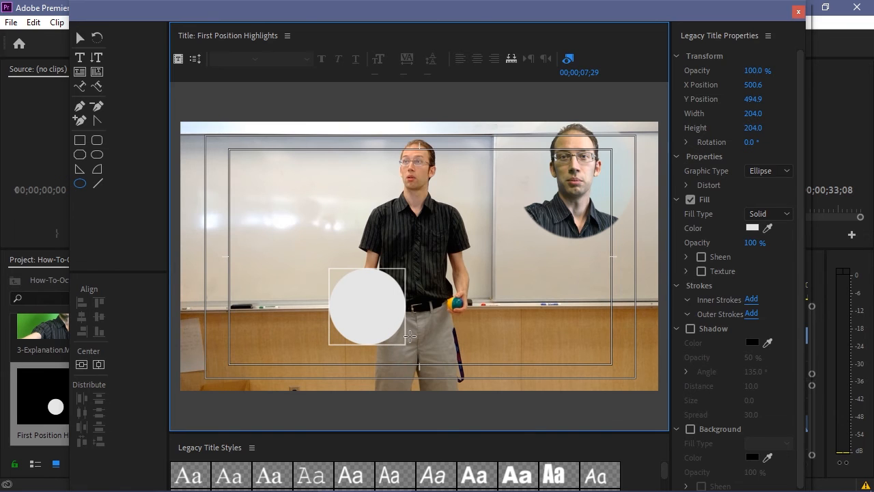
Step: Turn off the circle's fill and add an outer stroke to it
left_click(692, 201)
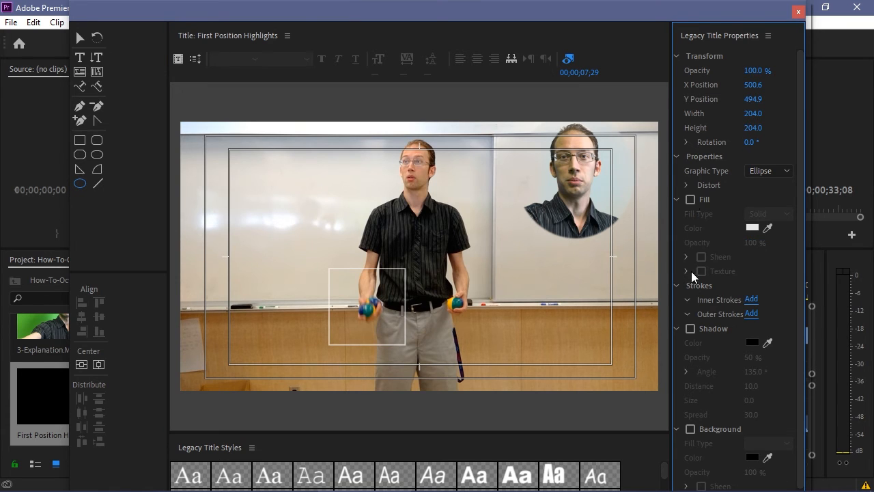
scroll(802, 319, "down", 1)
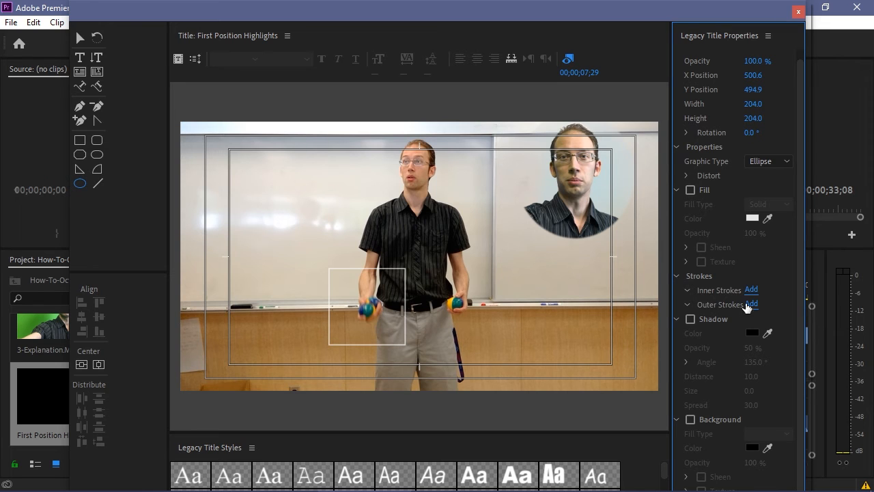
left_click(751, 304)
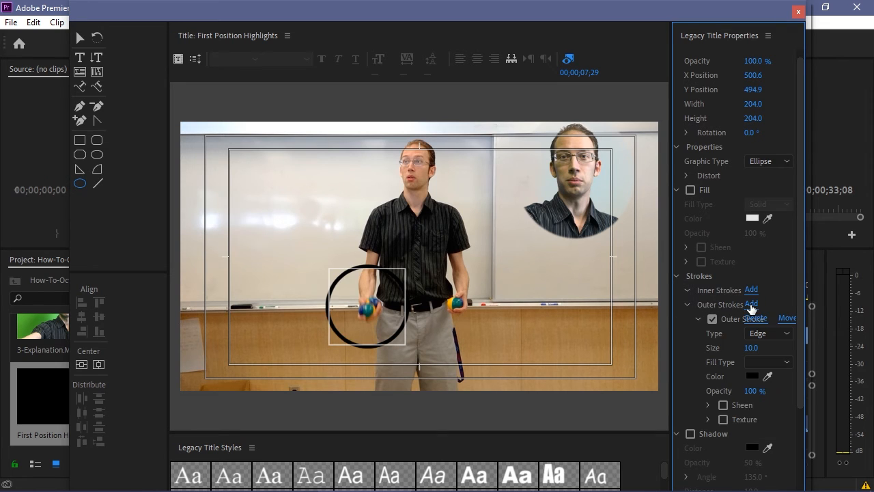
Step: Widen the title properties area and set the circle's outer stroke color to blue, RGB 8, 62, 151
left_click_drag(799, 279, 806, 328)
left_click_drag(673, 290, 610, 297)
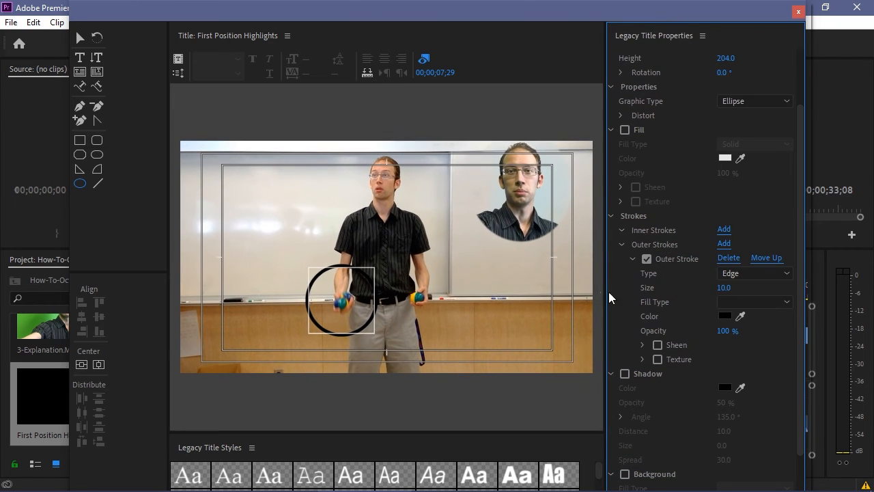
left_click(725, 316)
left_click_drag(686, 383, 688, 438)
left_click_drag(632, 412, 654, 417)
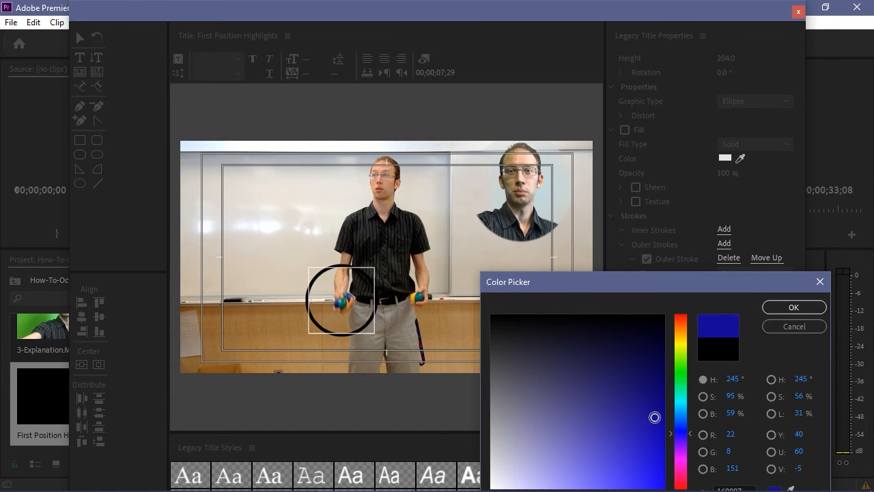
left_click(790, 308)
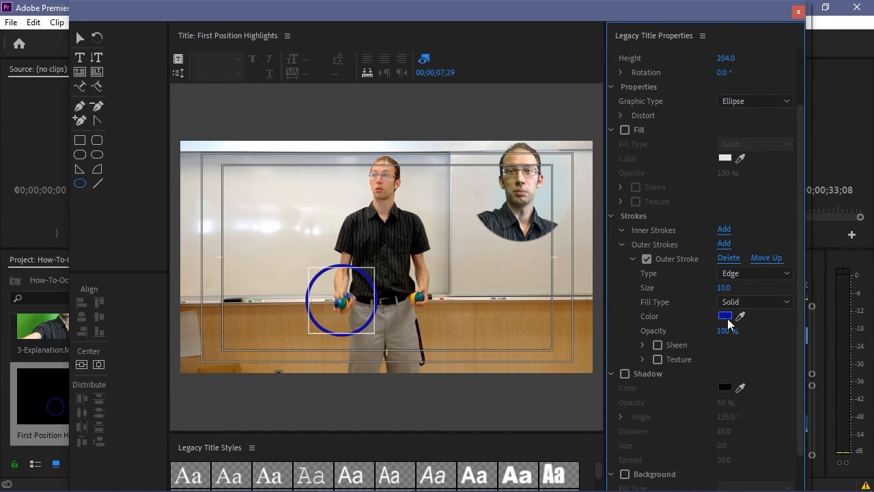
left_click(725, 316)
left_click(655, 417)
left_click_drag(686, 432, 689, 420)
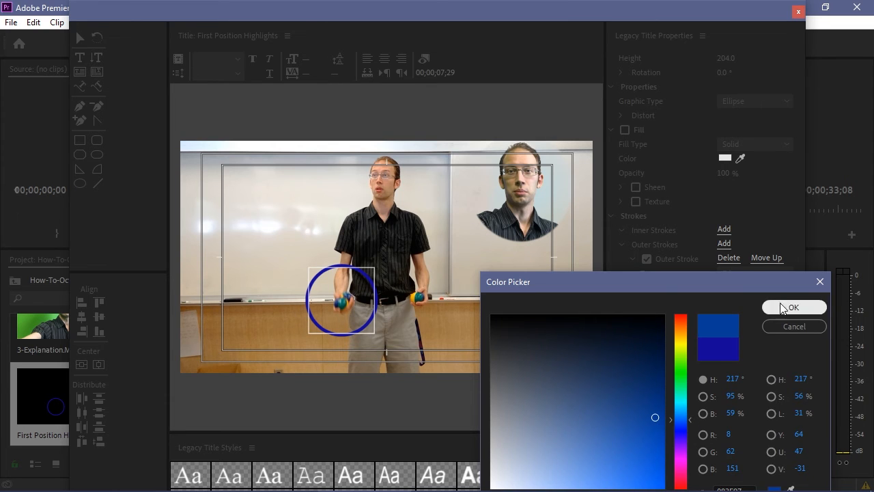
left_click(778, 308)
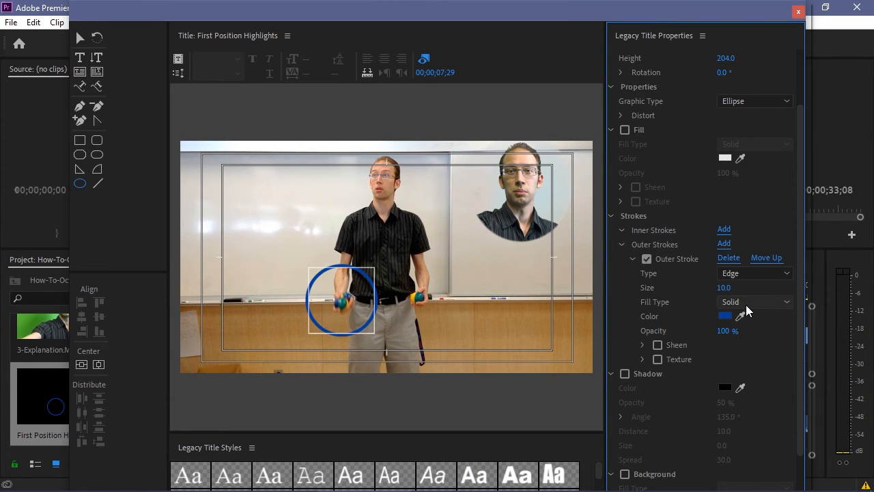
Step: Give the outer stroke a Linear Gradient fill with its stops at the ends, running from blue to green RGB 11, 209, 146
left_click(752, 302)
left_click(756, 332)
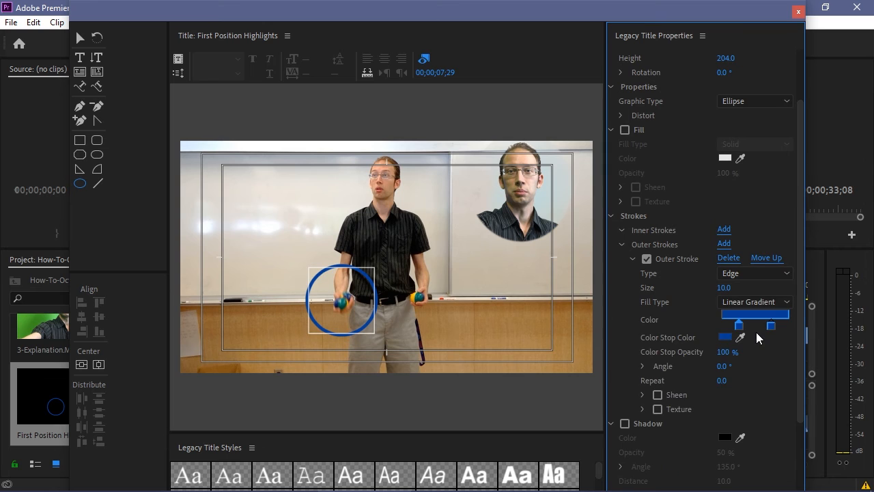
left_click_drag(740, 326, 790, 326)
left_click(724, 337)
left_click(684, 393)
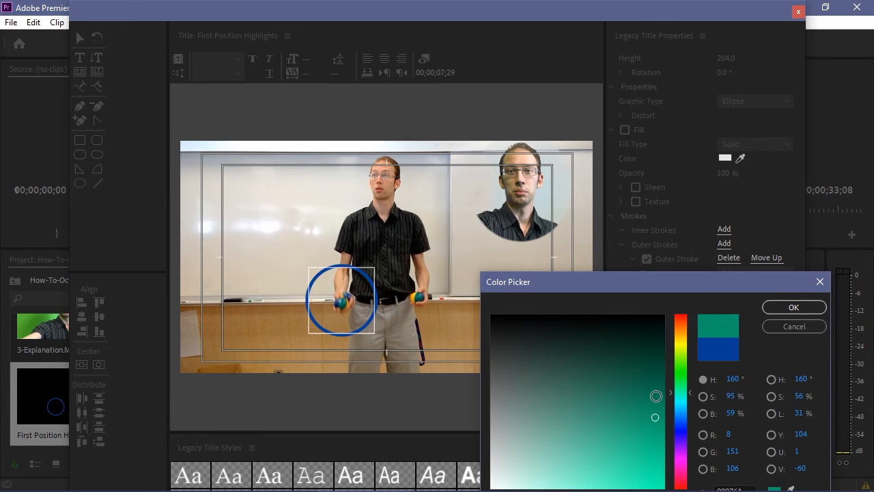
left_click(661, 383)
left_click_drag(630, 413, 653, 459)
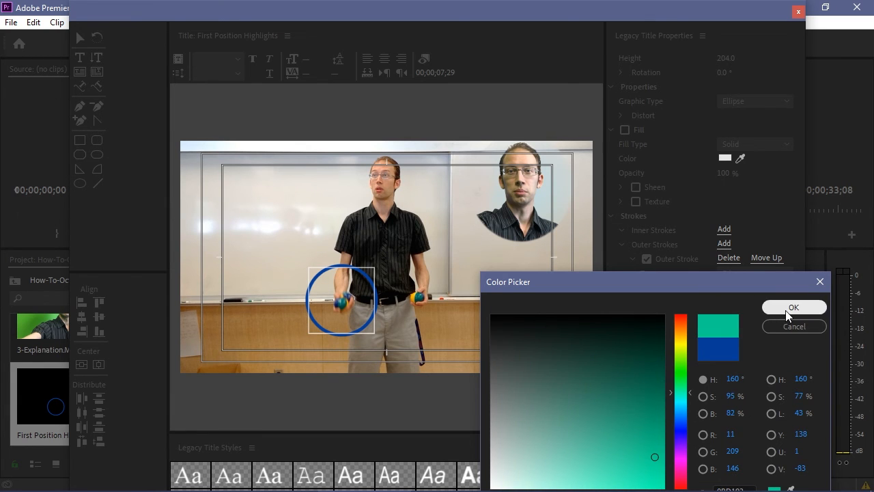
left_click(794, 307)
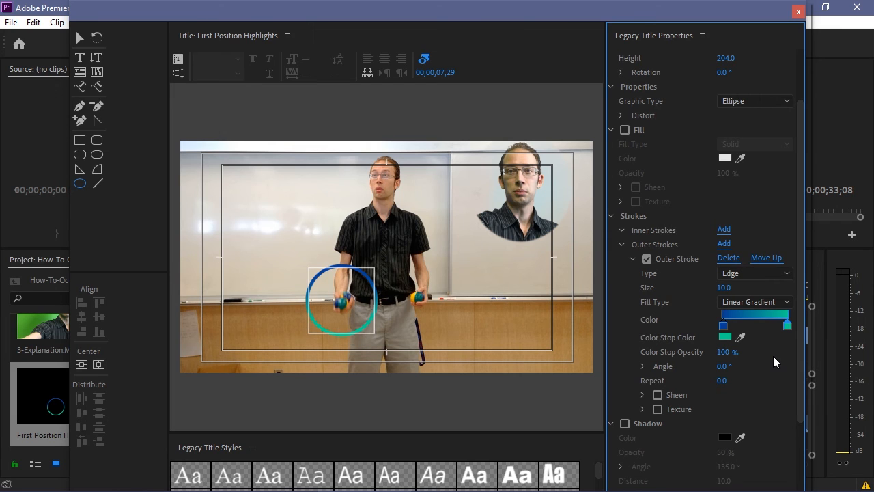
Step: Try a Radial Gradient fill on the outer stroke and switch its fill type to 4 Color Gradient
left_click(787, 302)
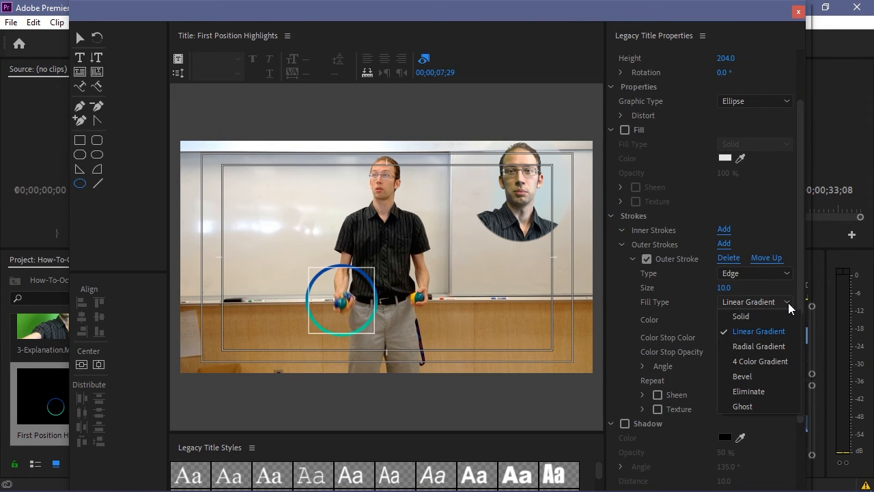
left_click(770, 346)
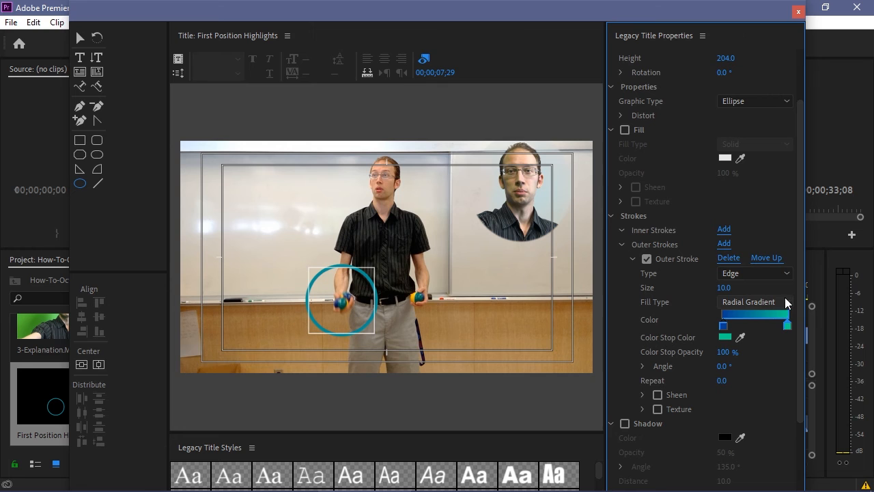
left_click(786, 304)
left_click(769, 361)
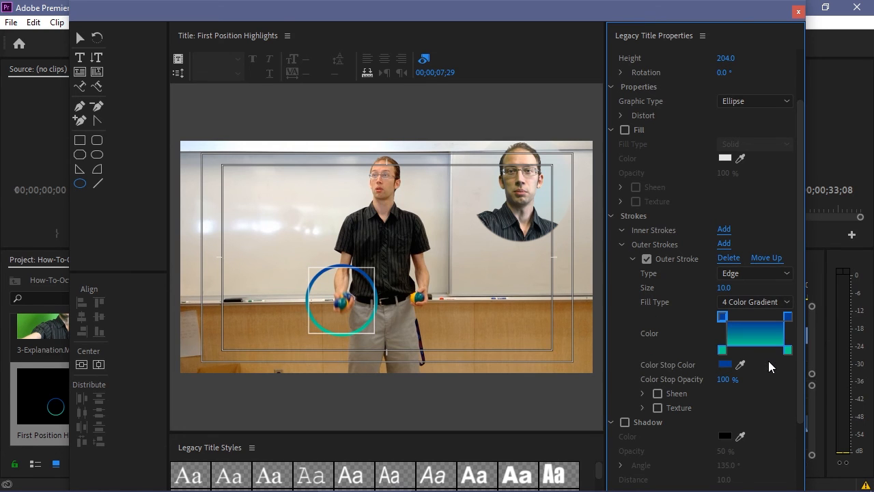
Step: Recolor the outer stroke's two lower gradient stops, making the lower-left one yellow and the lower-right one orange
double_click(723, 350)
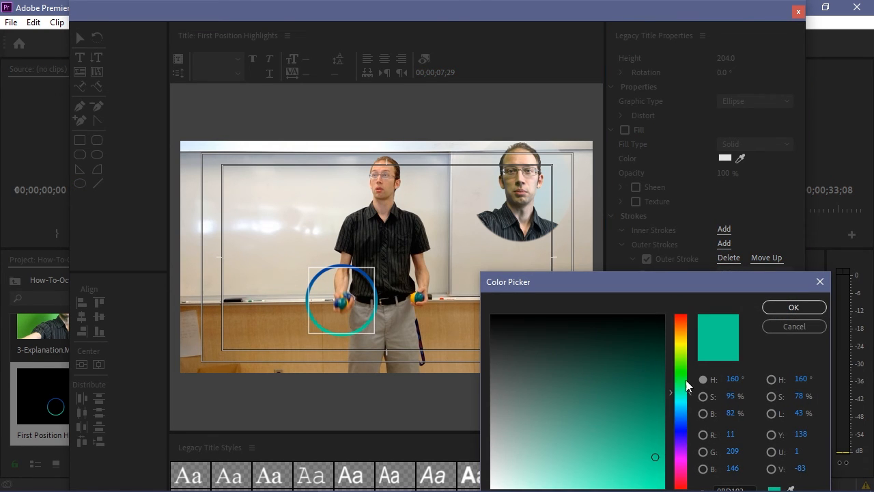
left_click_drag(687, 389, 692, 346)
left_click(793, 307)
left_click(789, 350)
double_click(790, 351)
left_click_drag(689, 388, 693, 332)
left_click(786, 307)
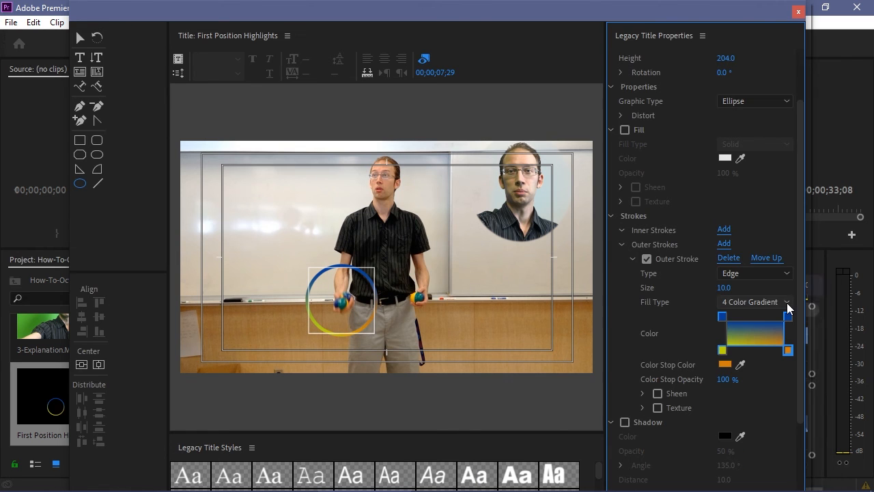
Step: Set the outer stroke's upper-right gradient stop to purple, RGB 139, 8, 151
left_click(788, 316)
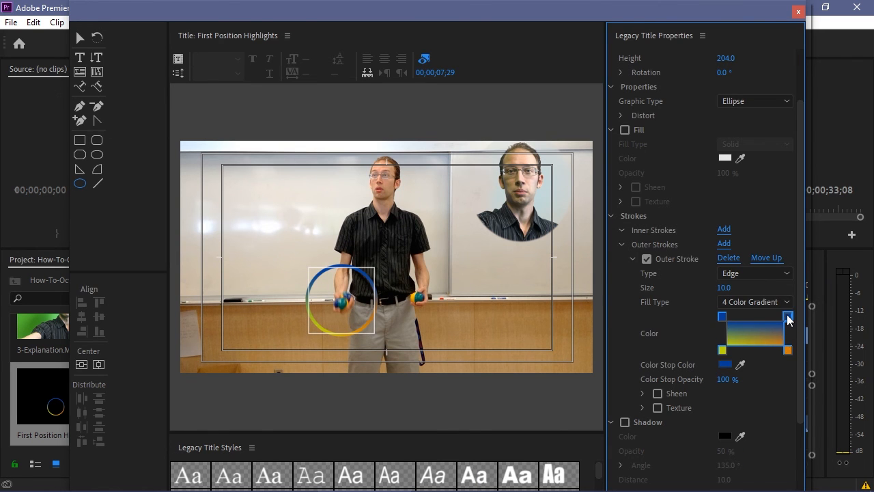
double_click(788, 317)
left_click_drag(688, 420, 690, 460)
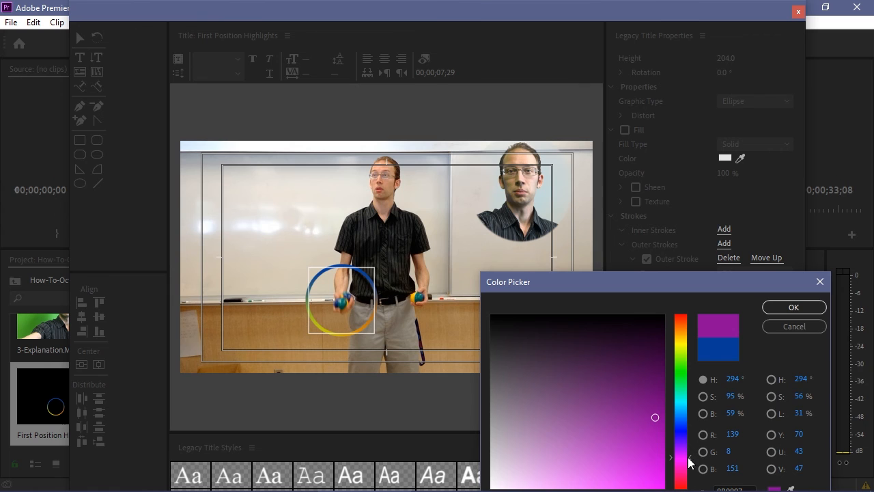
left_click(794, 307)
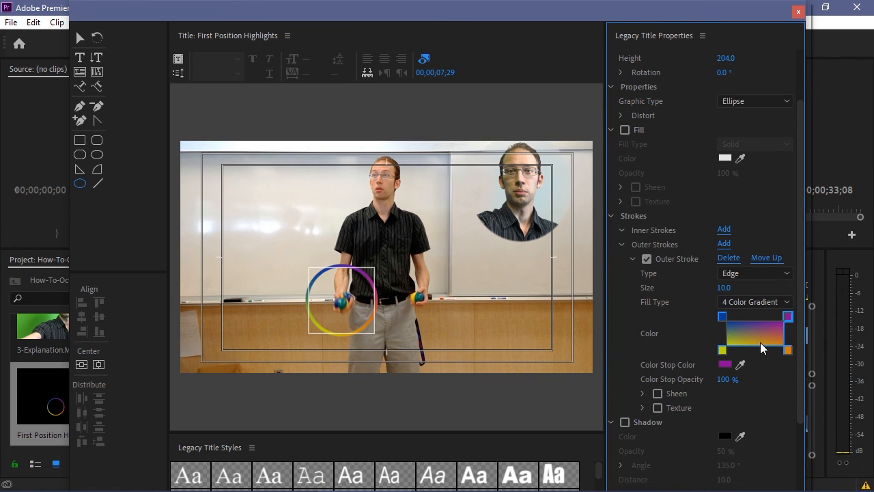
Step: Shrink the circle around the juggler's hand to a height of about 147 and close the title editor
left_click(80, 38)
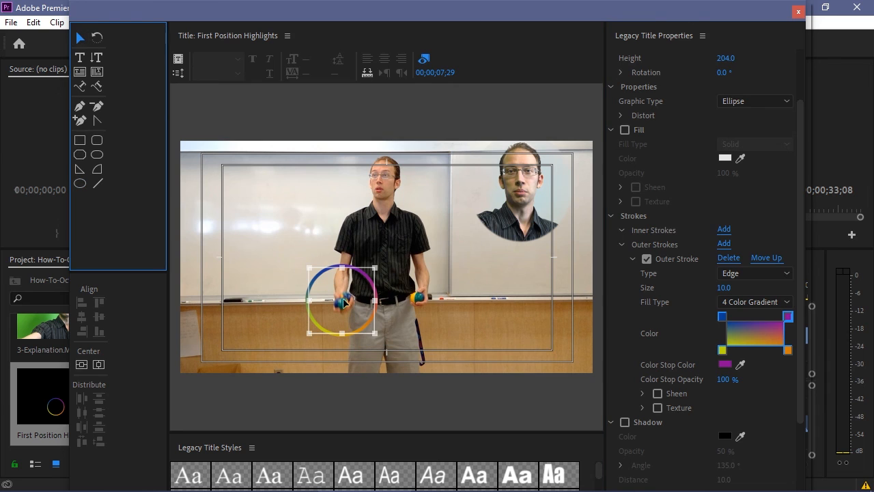
left_click_drag(374, 333, 374, 323)
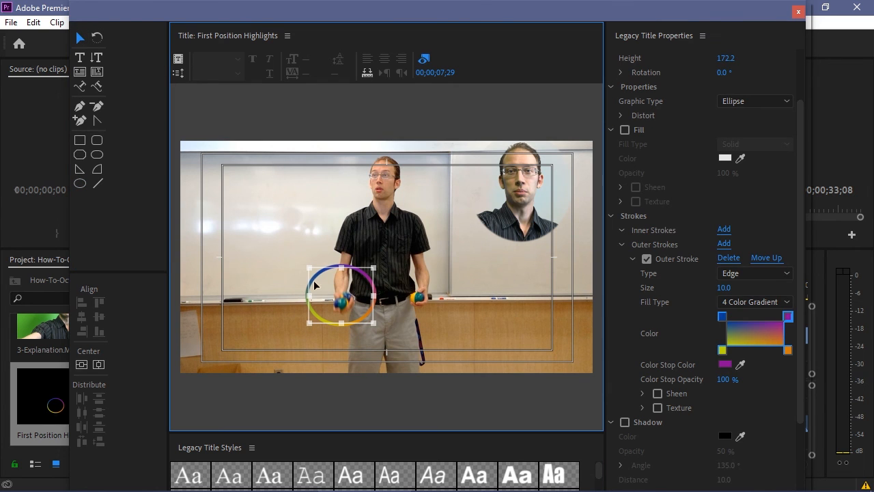
left_click_drag(309, 267, 318, 275)
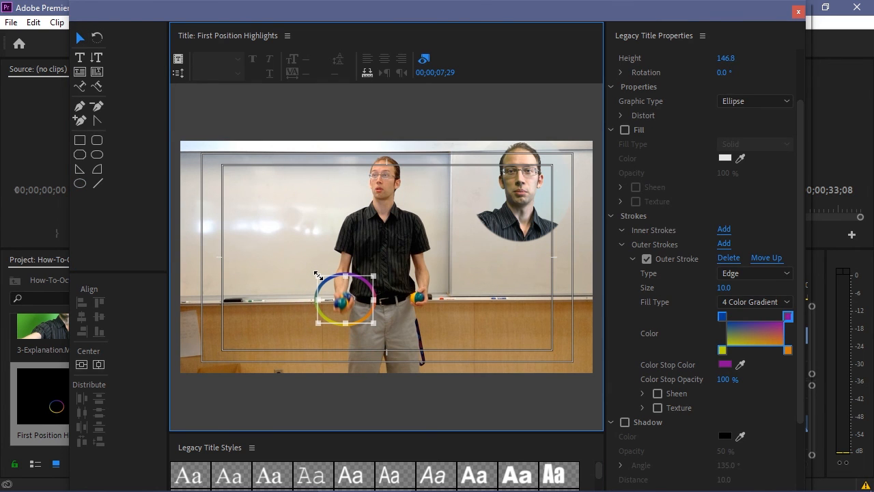
left_click(799, 12)
Step: Enlarge the project area and place the First Position Highlights title on V2 above the freeze frame, starting at 00;00;07;29
left_click_drag(151, 249, 143, 181)
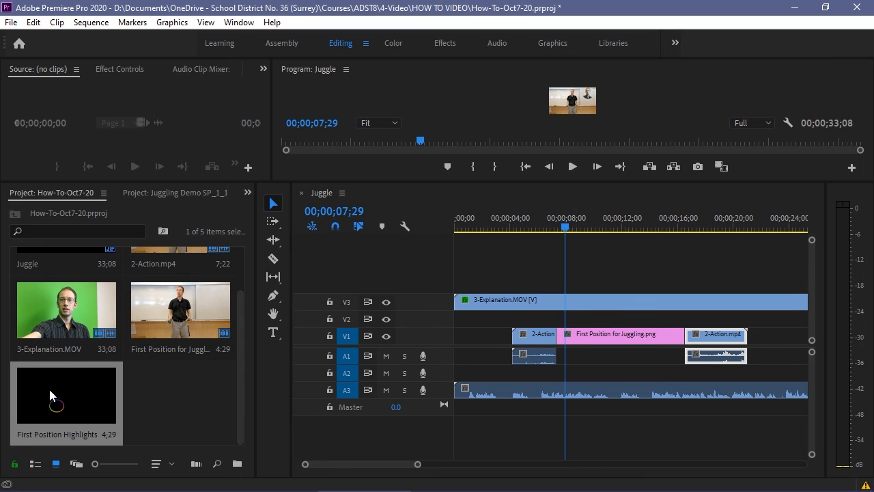
left_click(233, 360)
left_click_drag(234, 360, 571, 327)
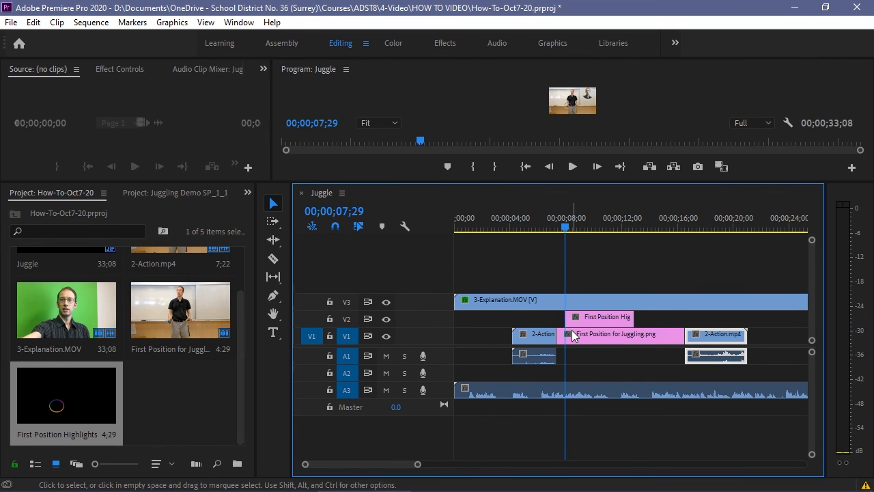
Step: Enlarge the program preview and play the Juggle sequence from shortly before the freeze frame to check the highlight title's timing
left_click_drag(543, 183, 540, 294)
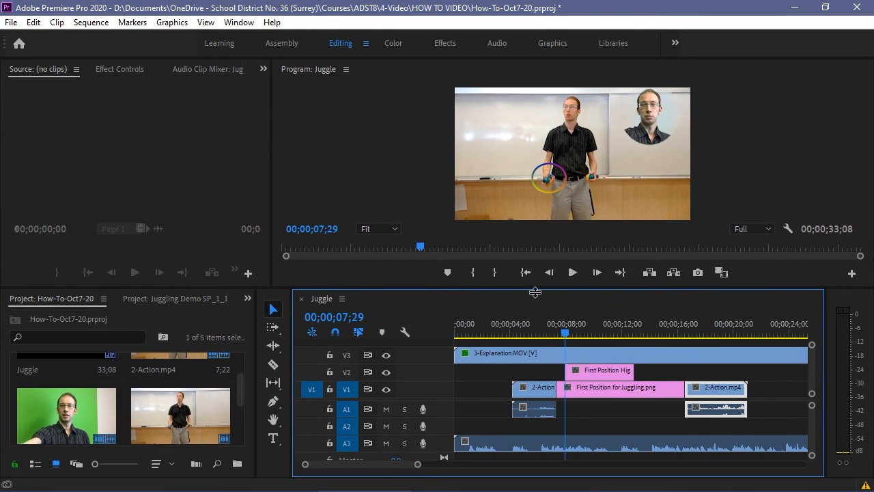
left_click_drag(565, 339, 536, 342)
key("space")
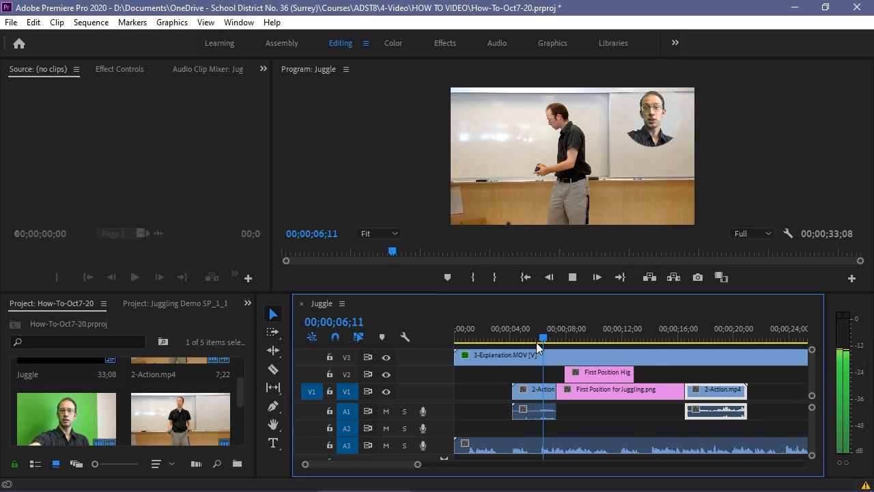